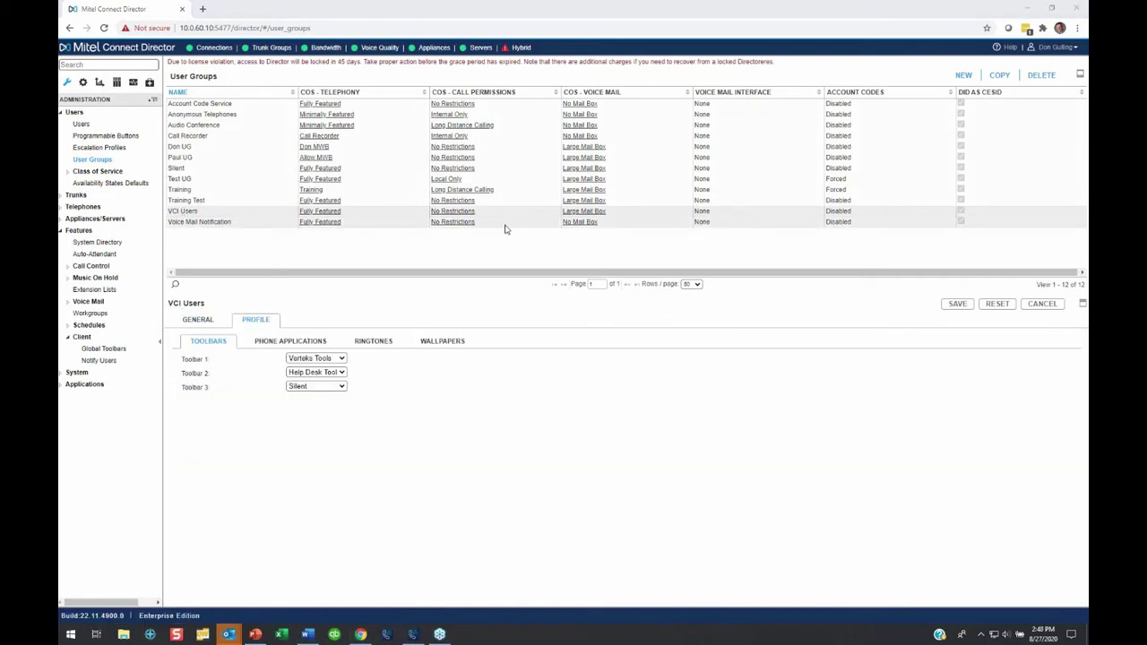
Collapse the Features and Users branches of the navigation tree
left_click(78, 230)
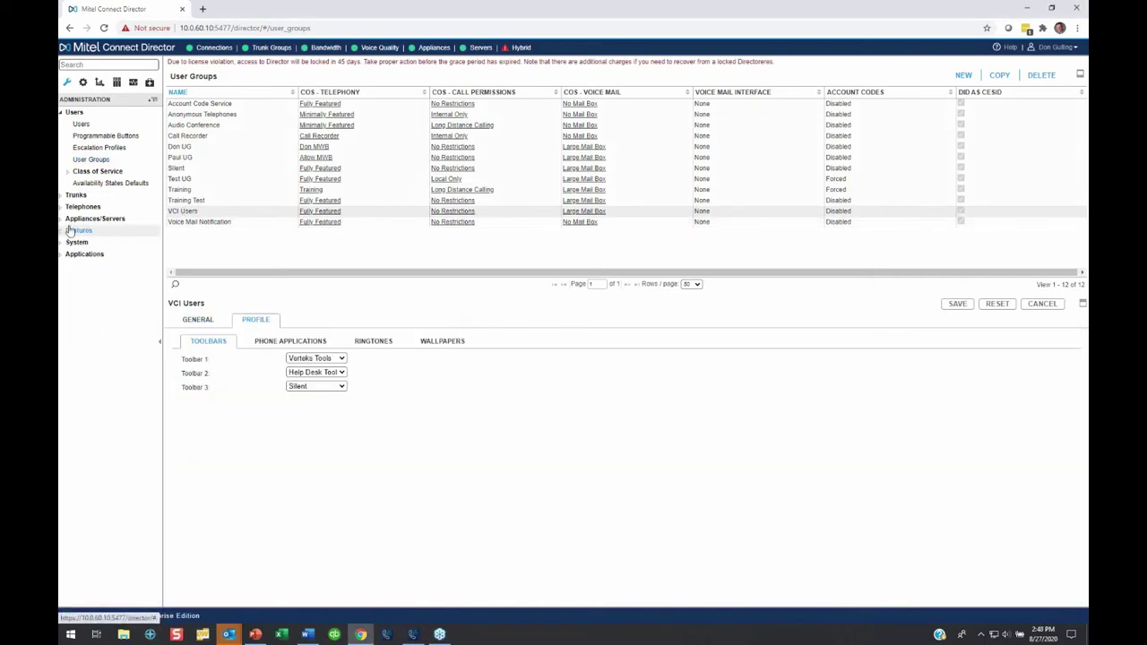
left_click(75, 113)
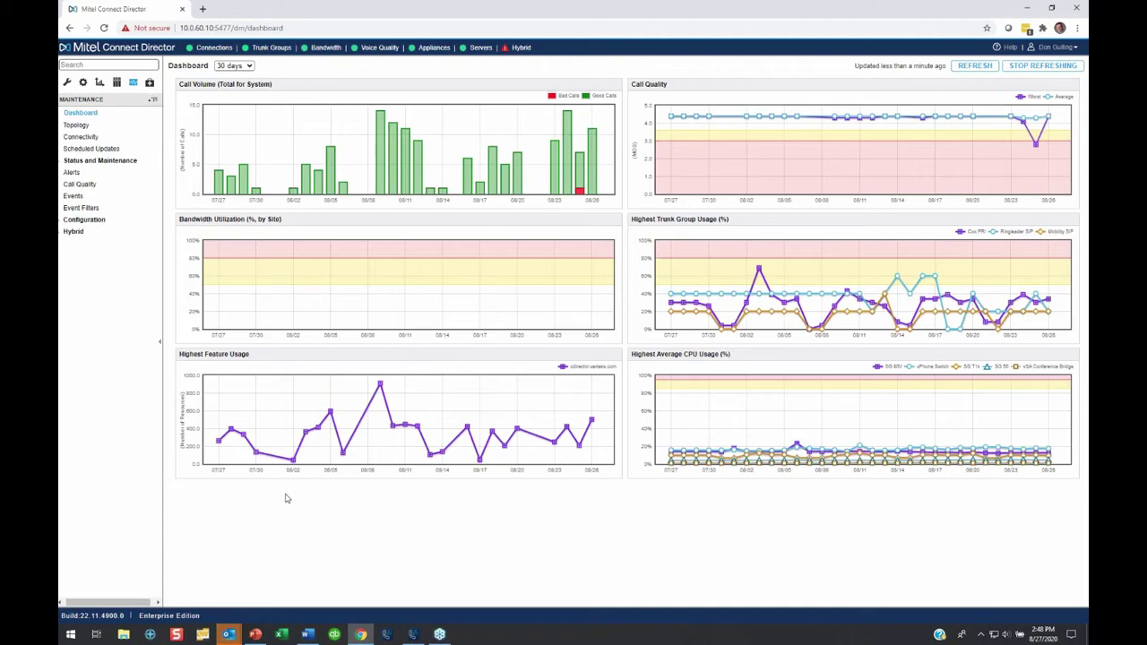
Search the administration settings for 'auto' and open the Auto-Attendant page
left_click(65, 83)
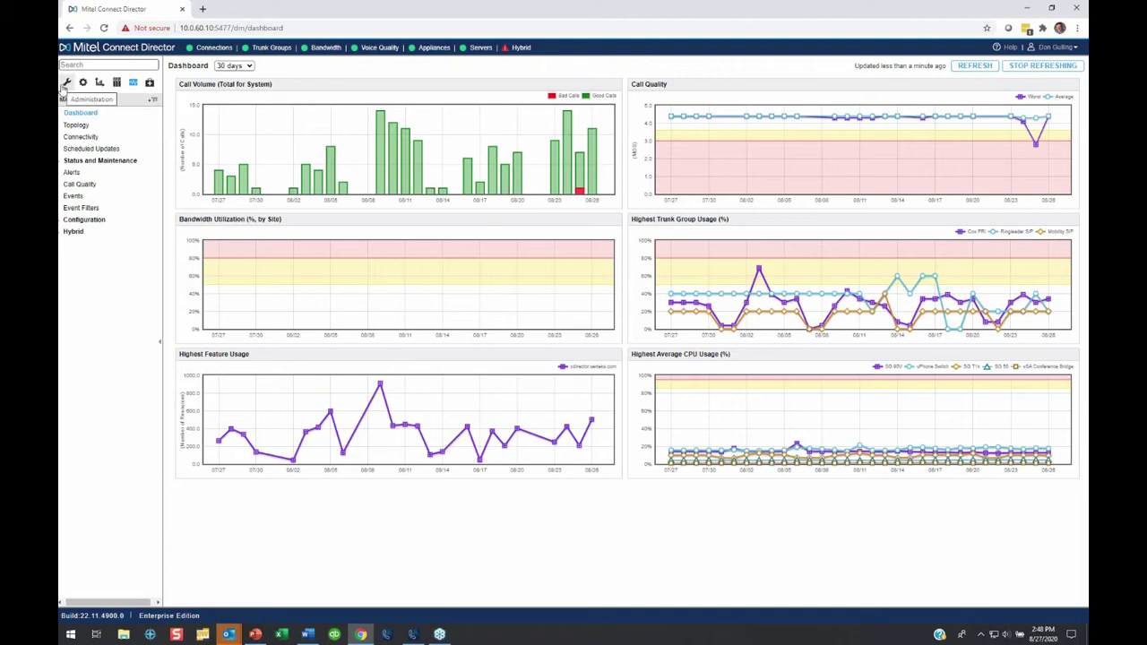
left_click(65, 84)
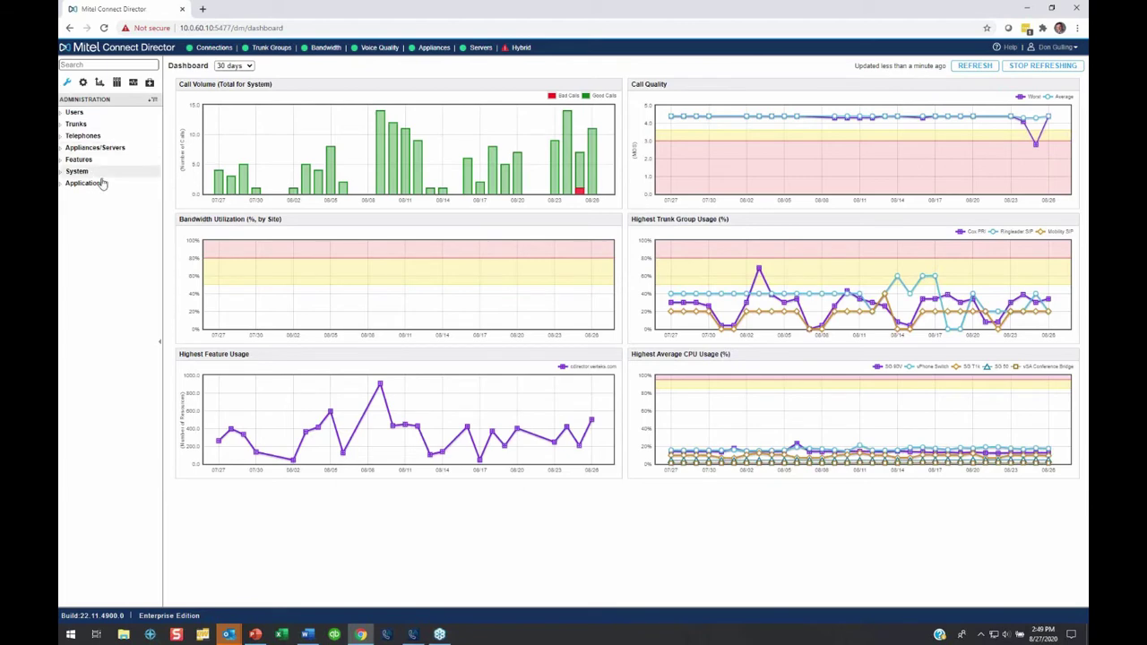
left_click(109, 64)
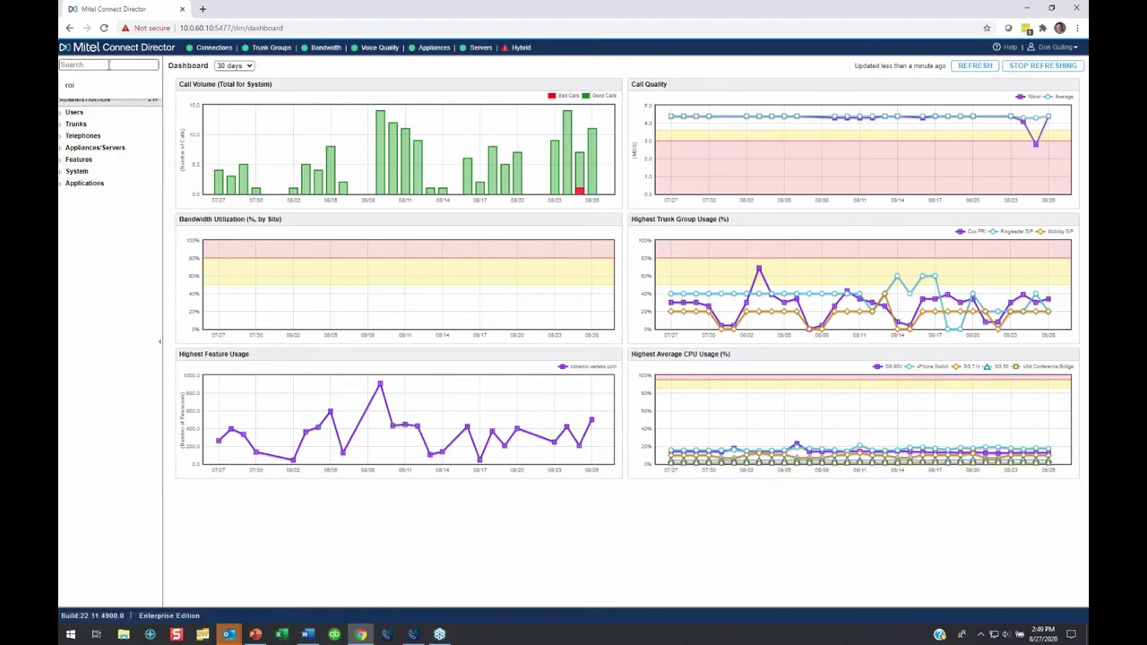
type("auto")
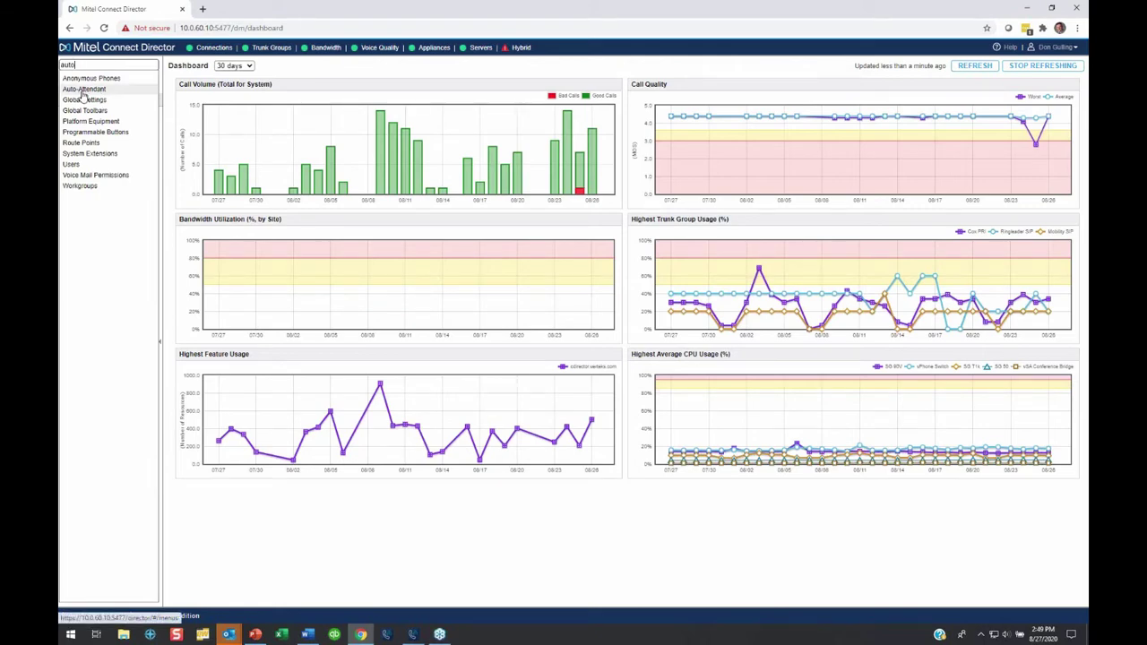
left_click(83, 90)
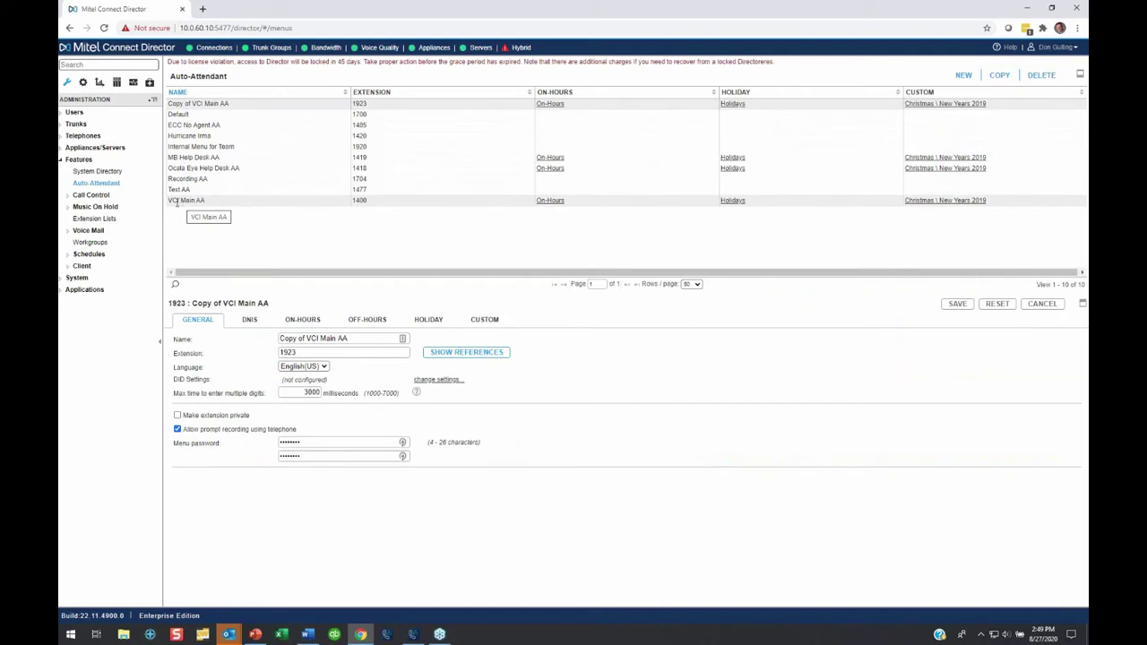
Select the VCI Main AA auto-attendant and expand its settings to full page
left_click(200, 204)
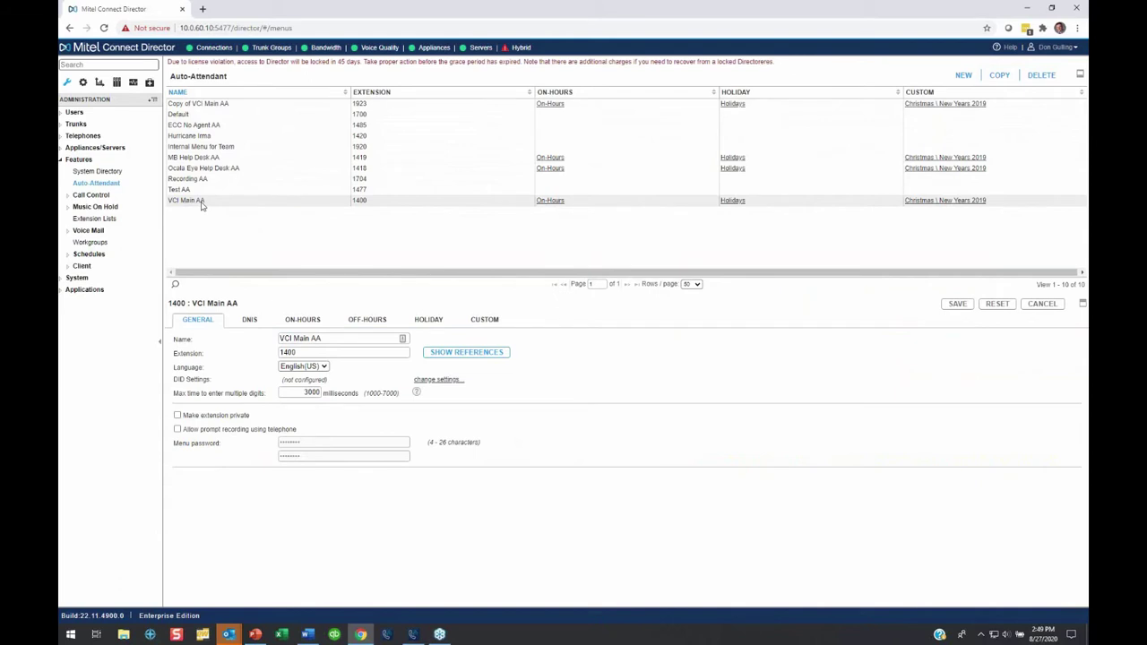
left_click(1083, 305)
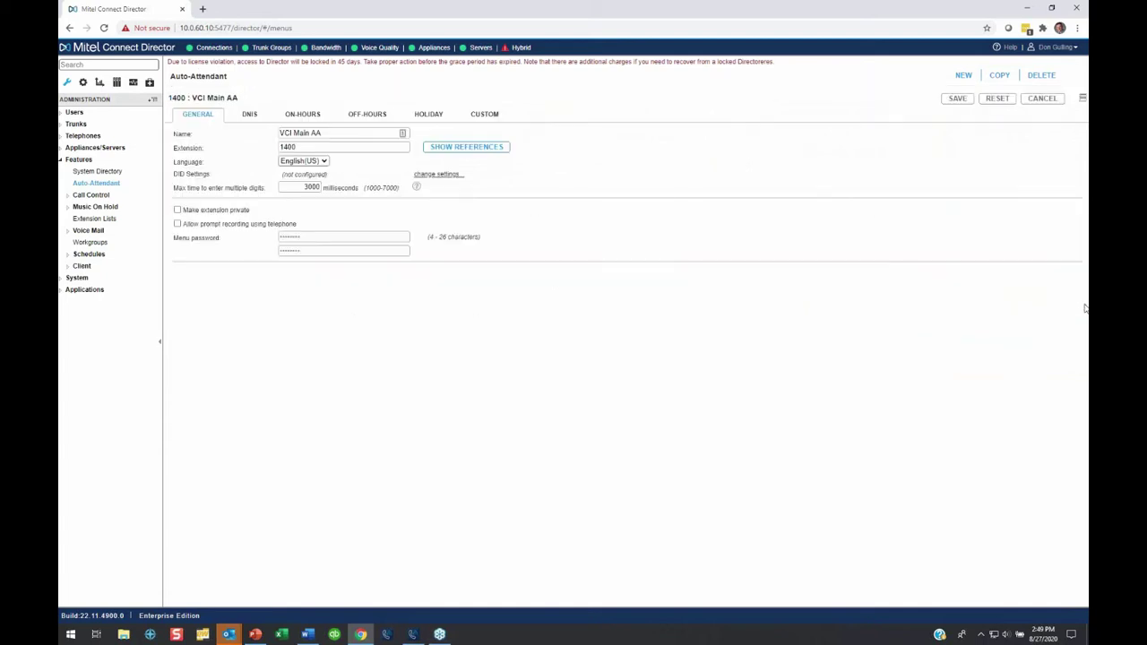
left_click(112, 48)
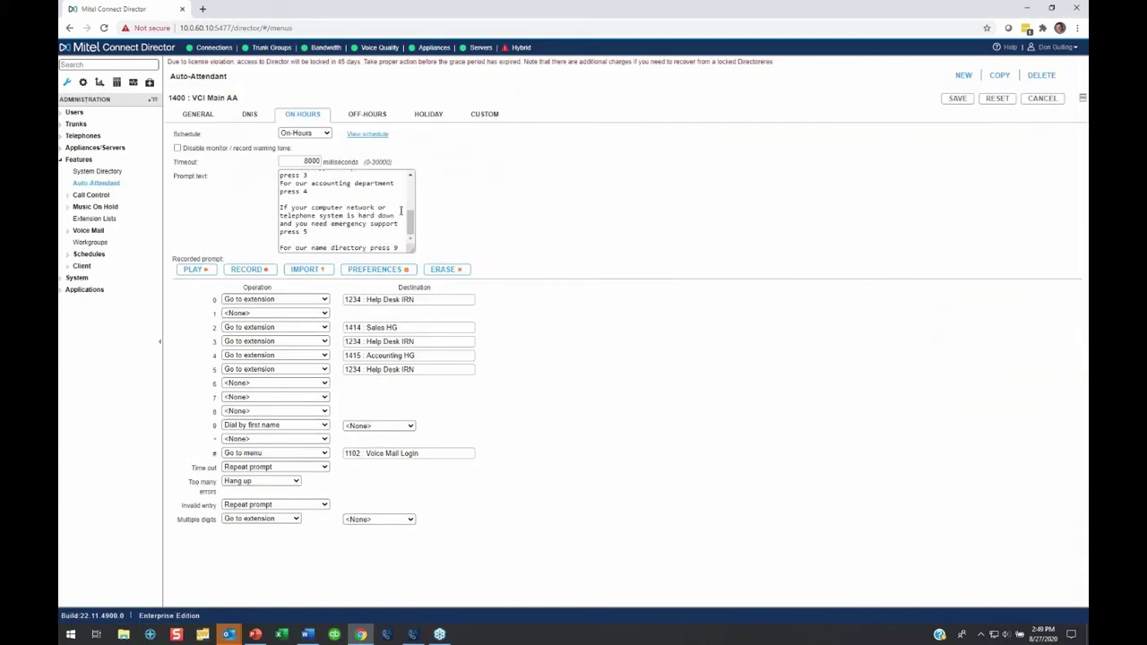
Review its off-hours, holiday and custom Christmas / New Years greeting tabs
scroll(401, 210, "up", 5)
left_click(376, 113)
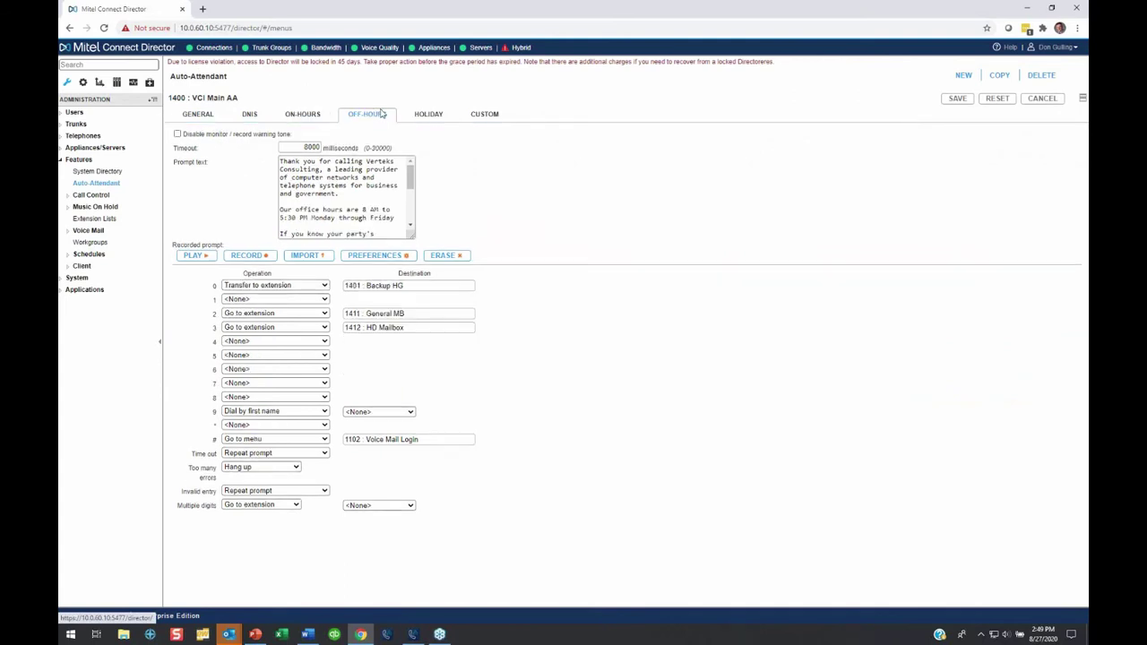
left_click(429, 114)
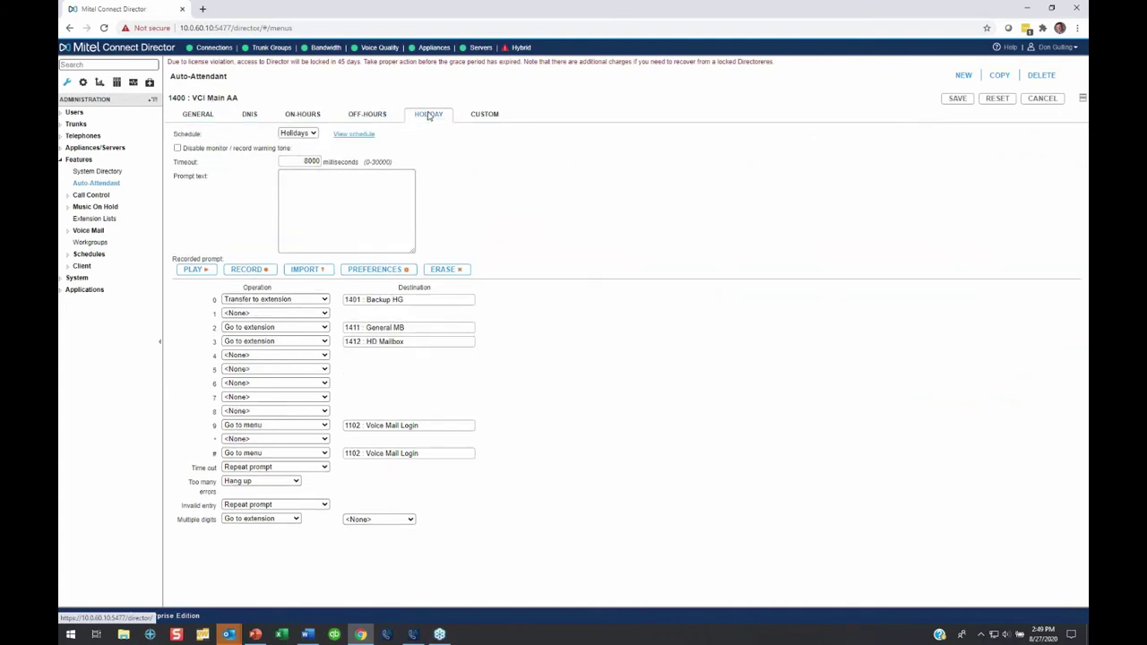
left_click(480, 115)
Return to the ON-HOURS tab to check its weekday schedule
left_click(302, 113)
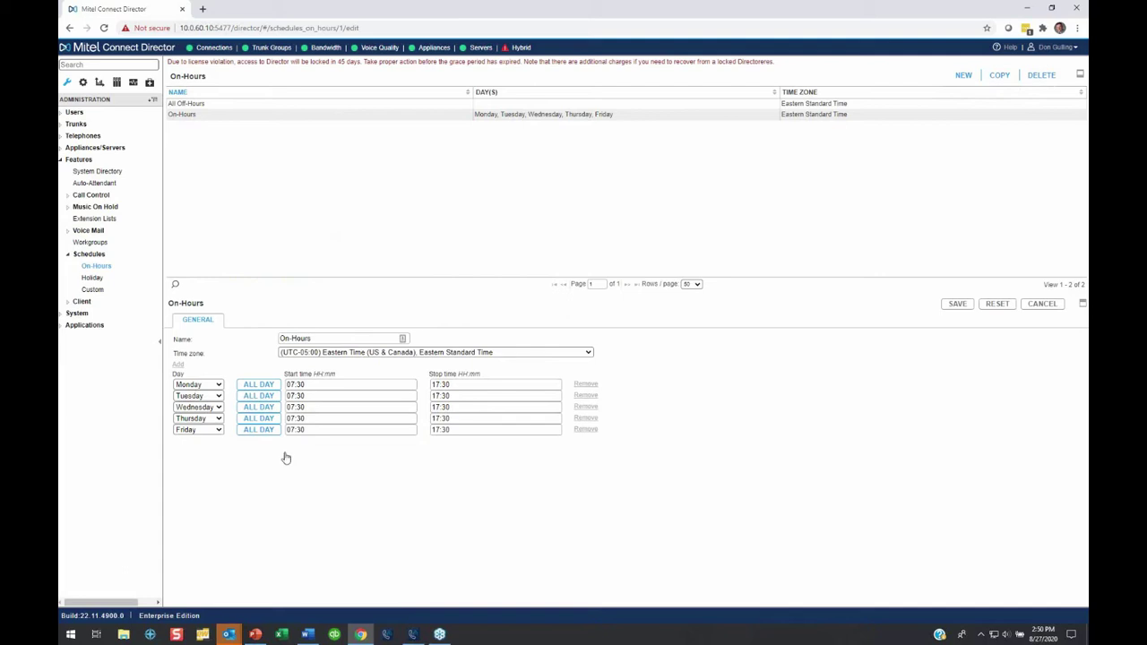
Reopen VCI Main AA full page and check which schedule its holiday greeting uses
left_click(110, 184)
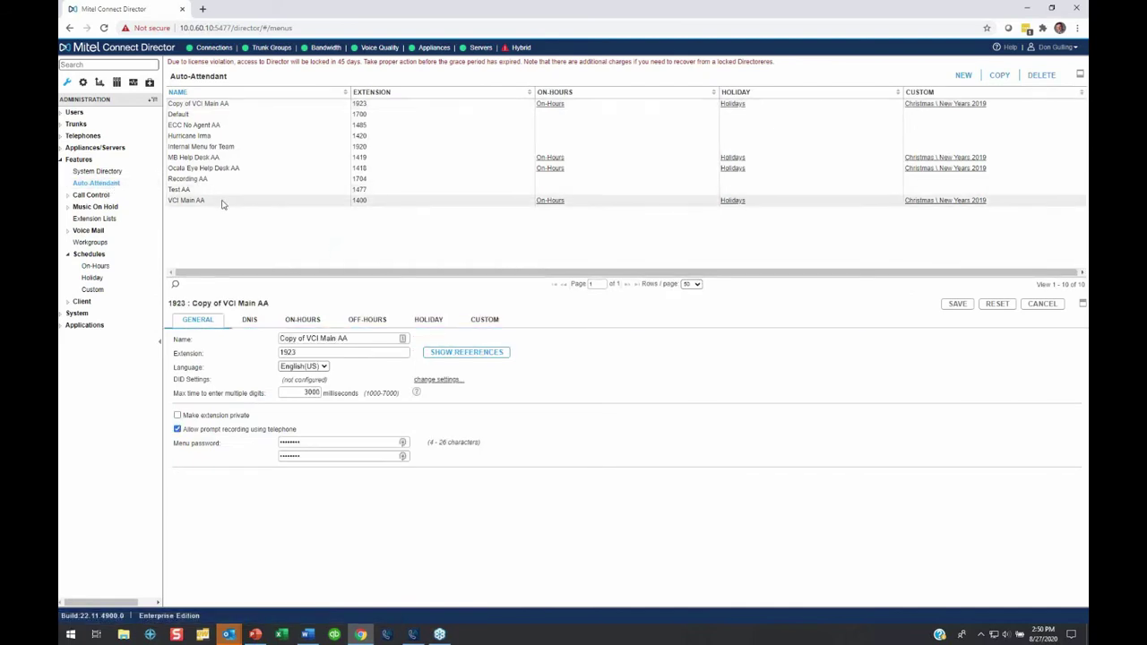
left_click(427, 200)
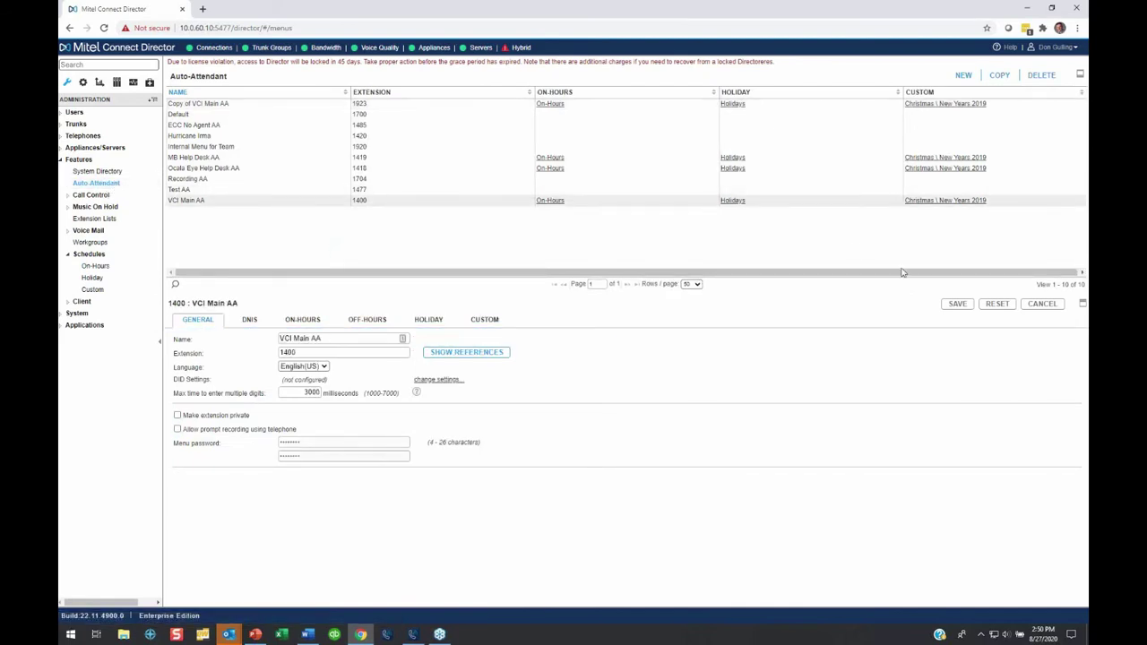
left_click(1082, 304)
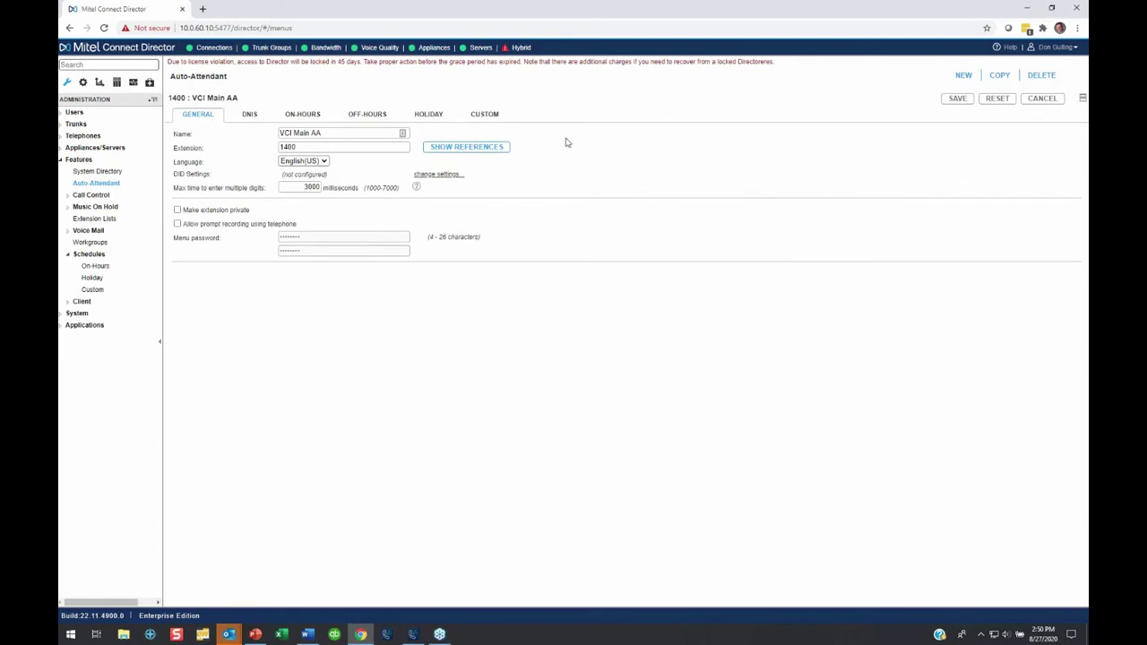
left_click(442, 122)
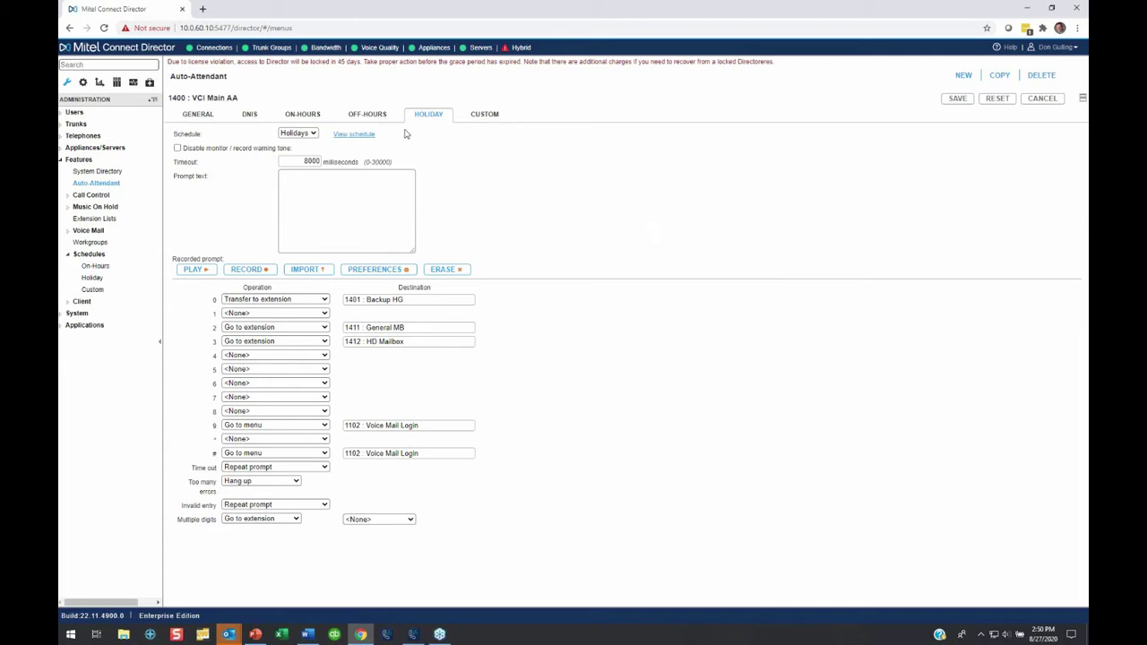
left_click(313, 135)
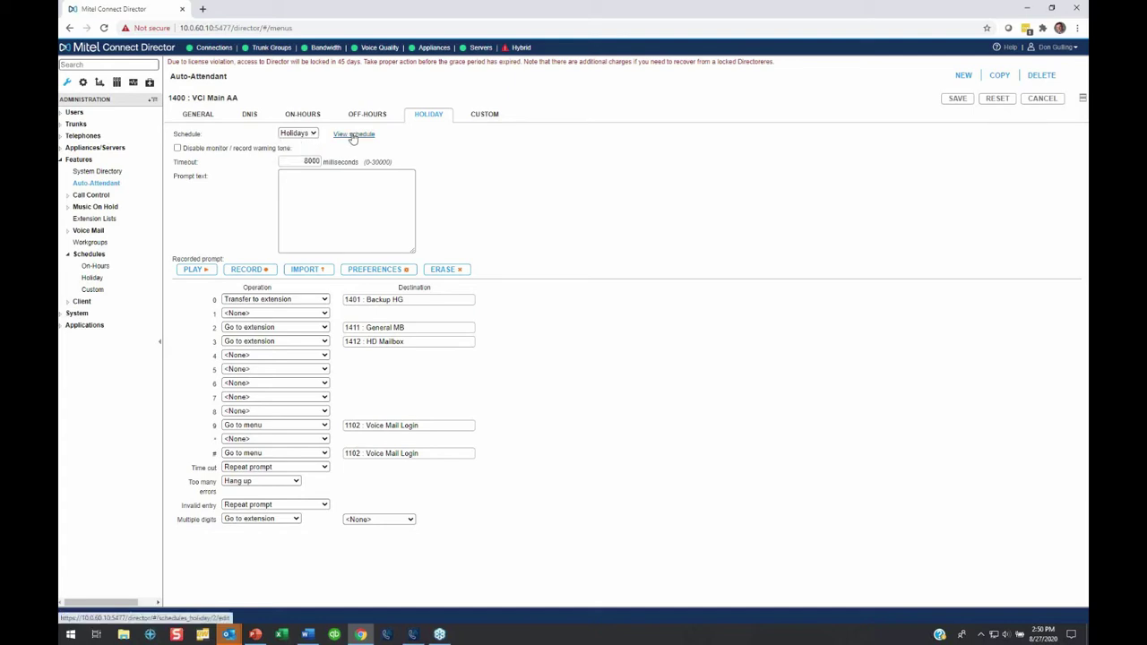
Add a new 'Labor Day' row dated 09/07/2020 to the Holidays schedule and save
left_click(354, 134)
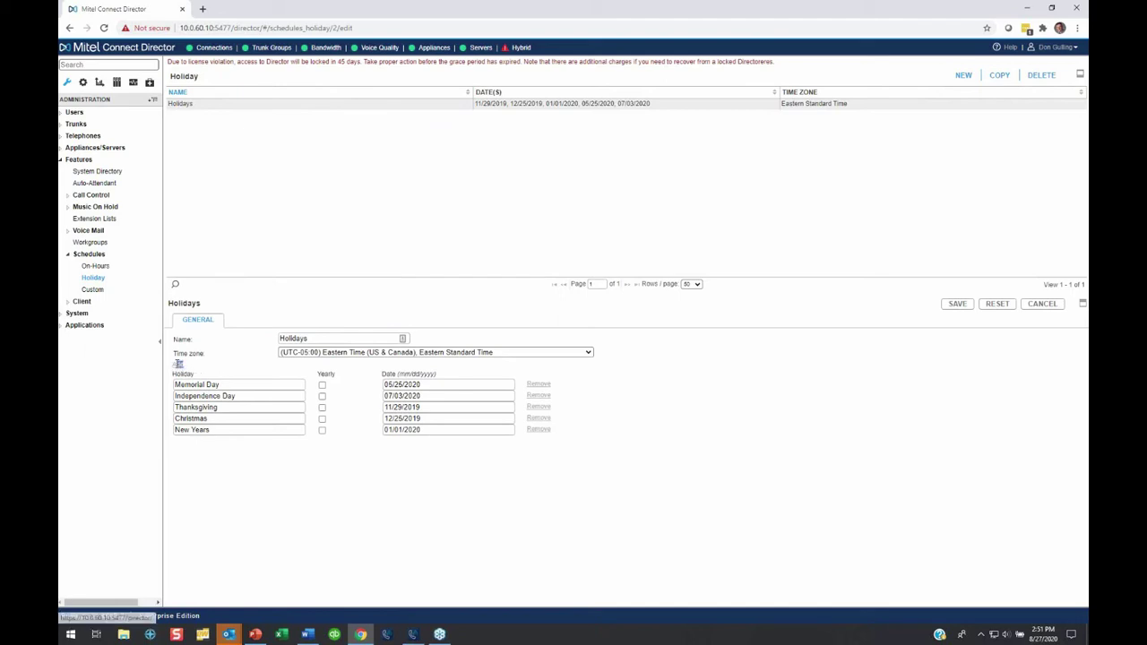
double_click(179, 364)
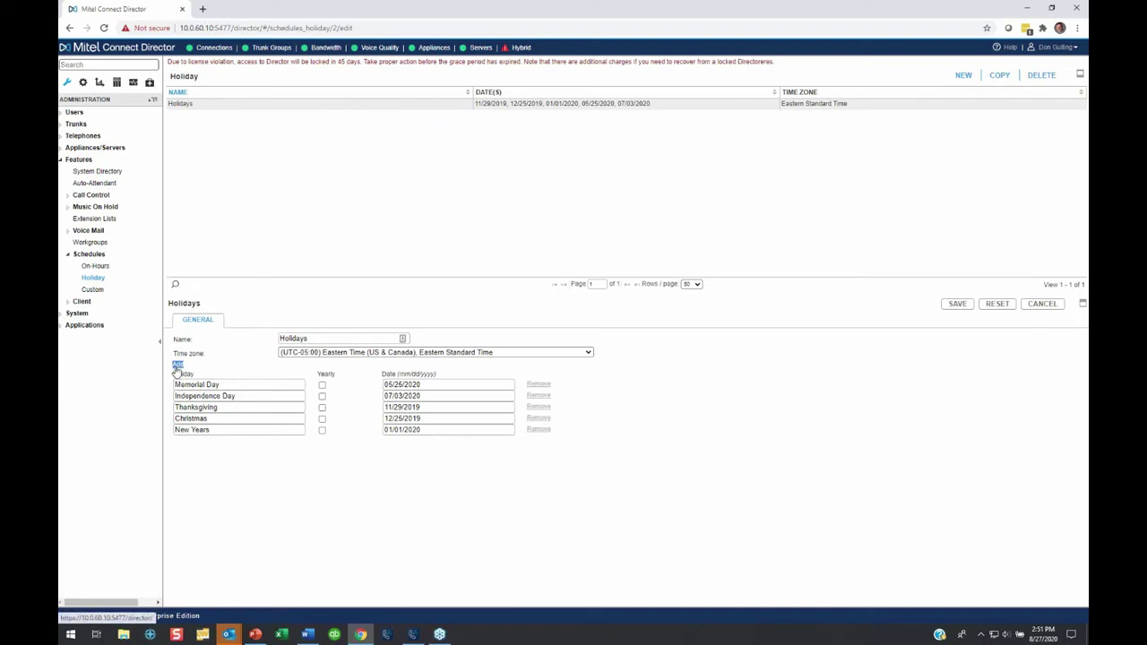
left_click(179, 366)
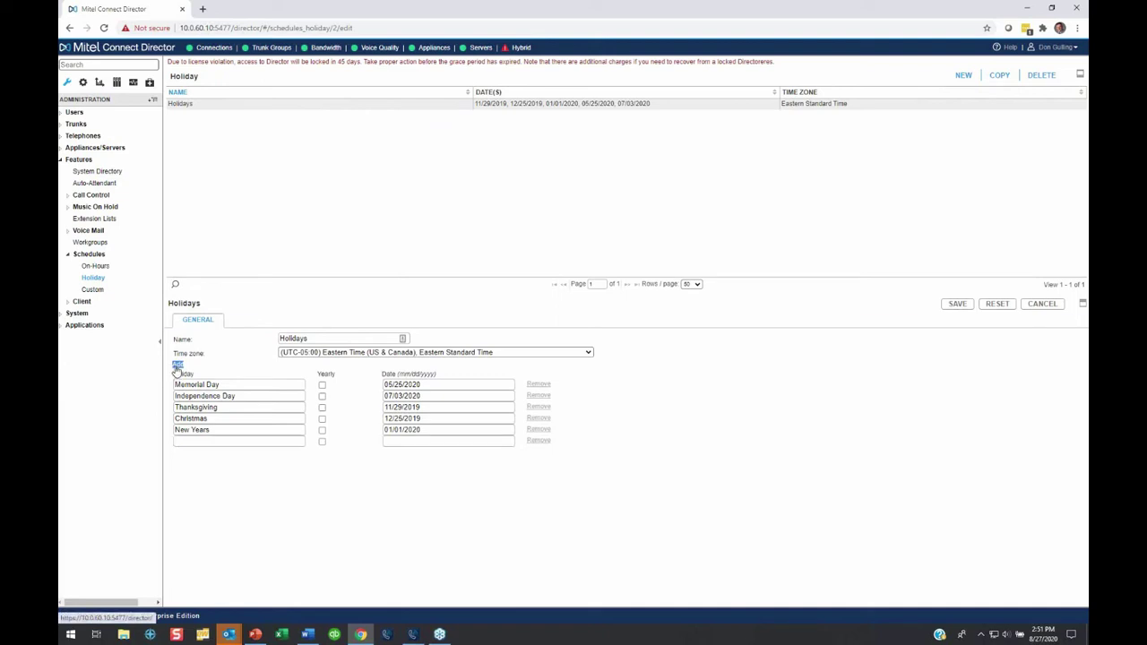
left_click(212, 444)
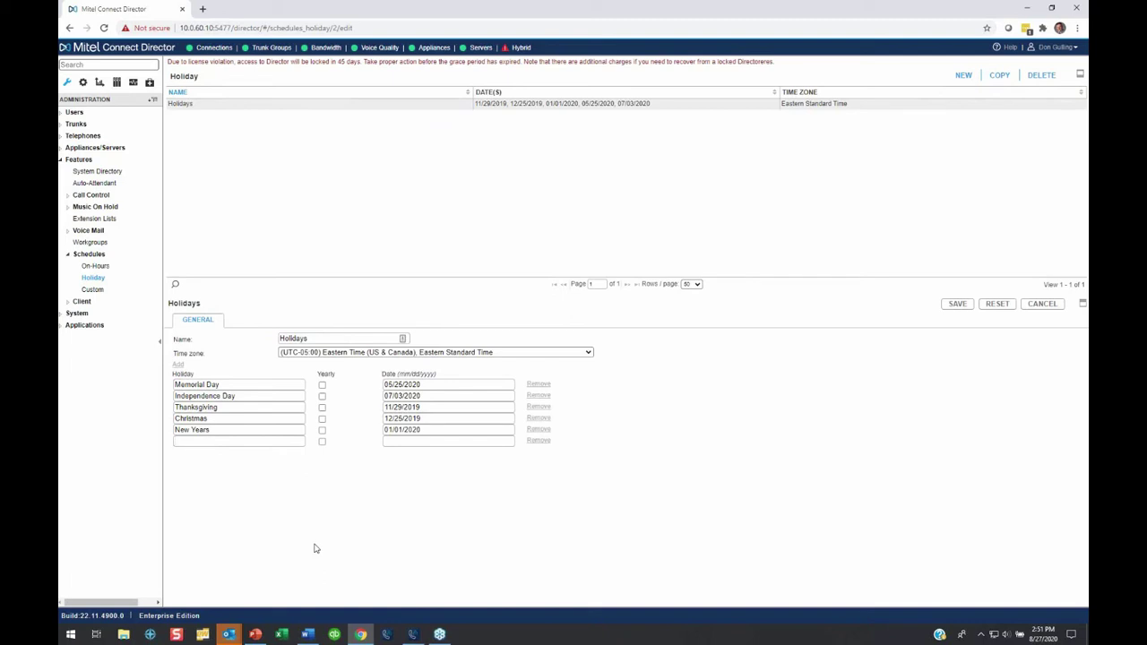
type("Labor D")
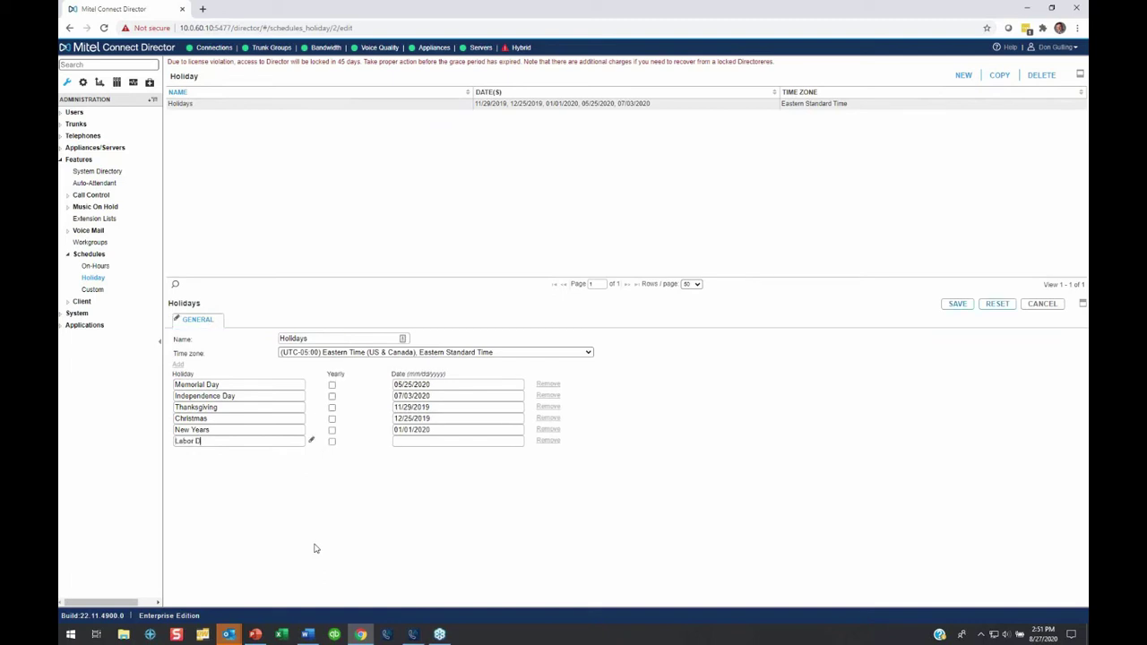
type("ay")
left_click(461, 442)
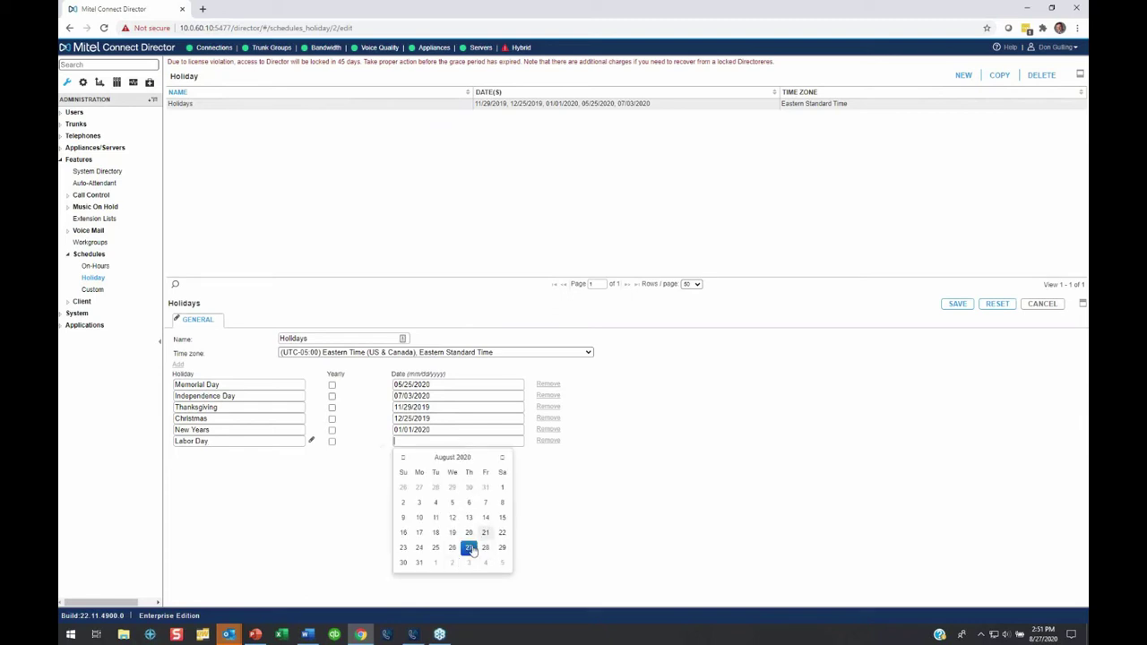
left_click(502, 458)
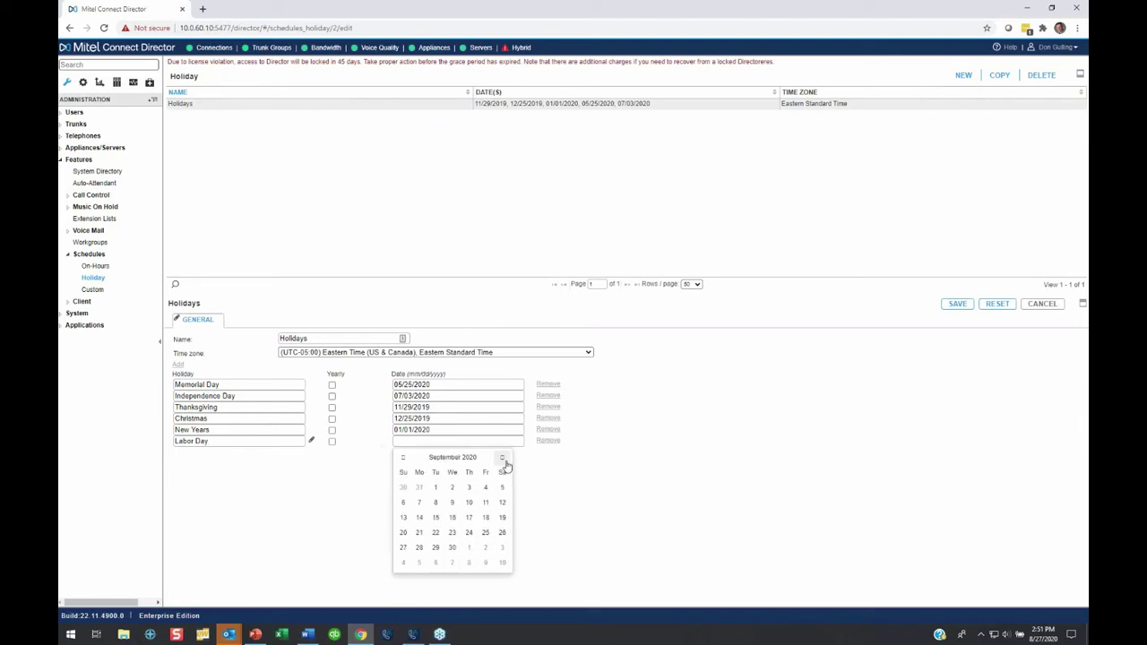
left_click(421, 505)
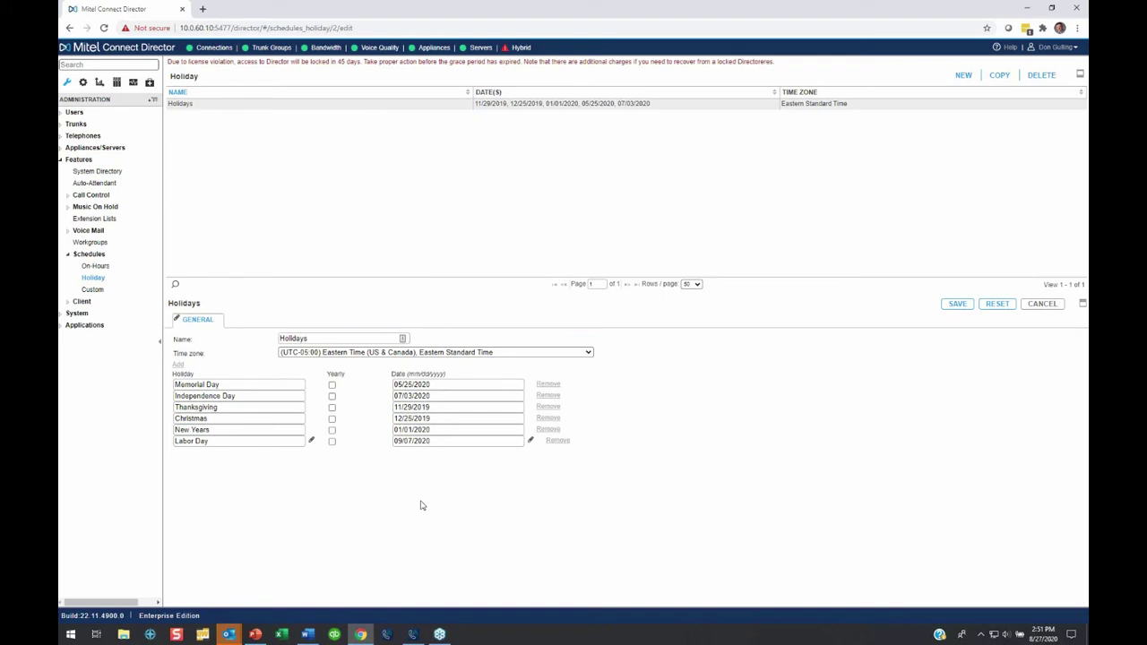
left_click(958, 305)
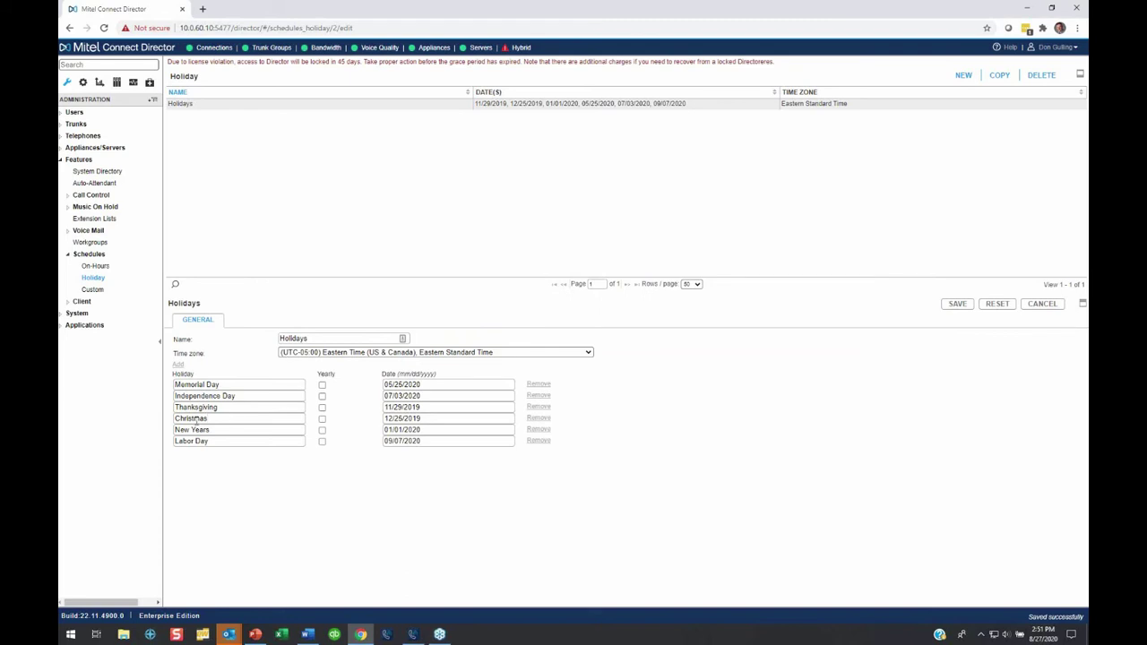
Move Christmas forward a year to December 25, 2020 in the date picker
left_click(435, 419)
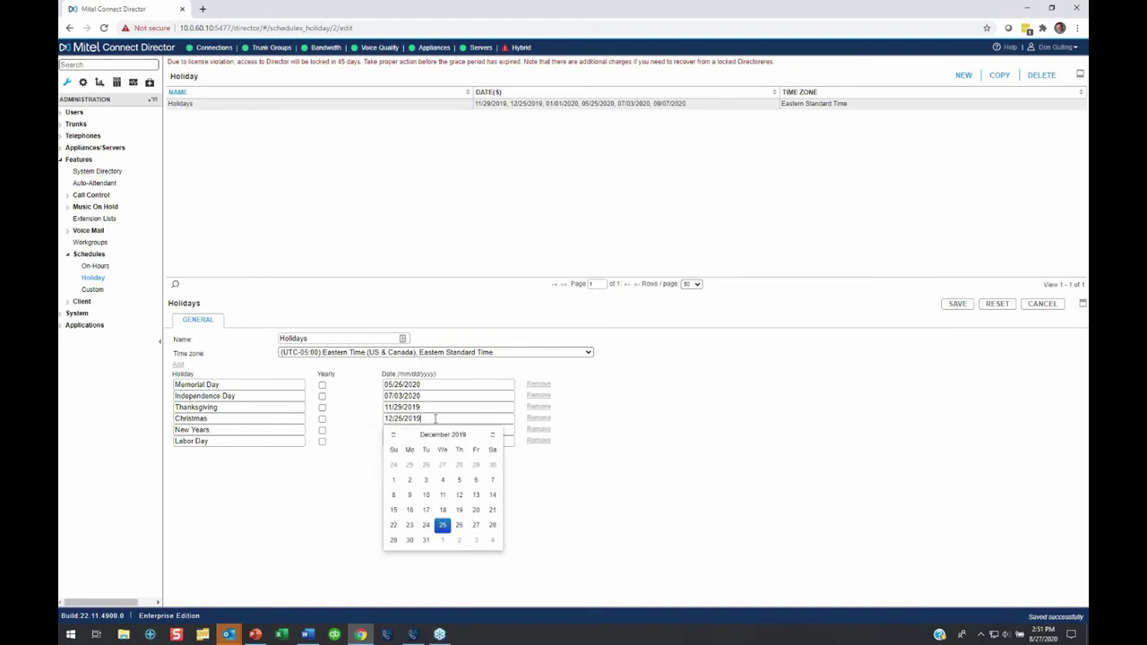
left_click(493, 435)
left_click(493, 436)
left_click(492, 435)
left_click(493, 436)
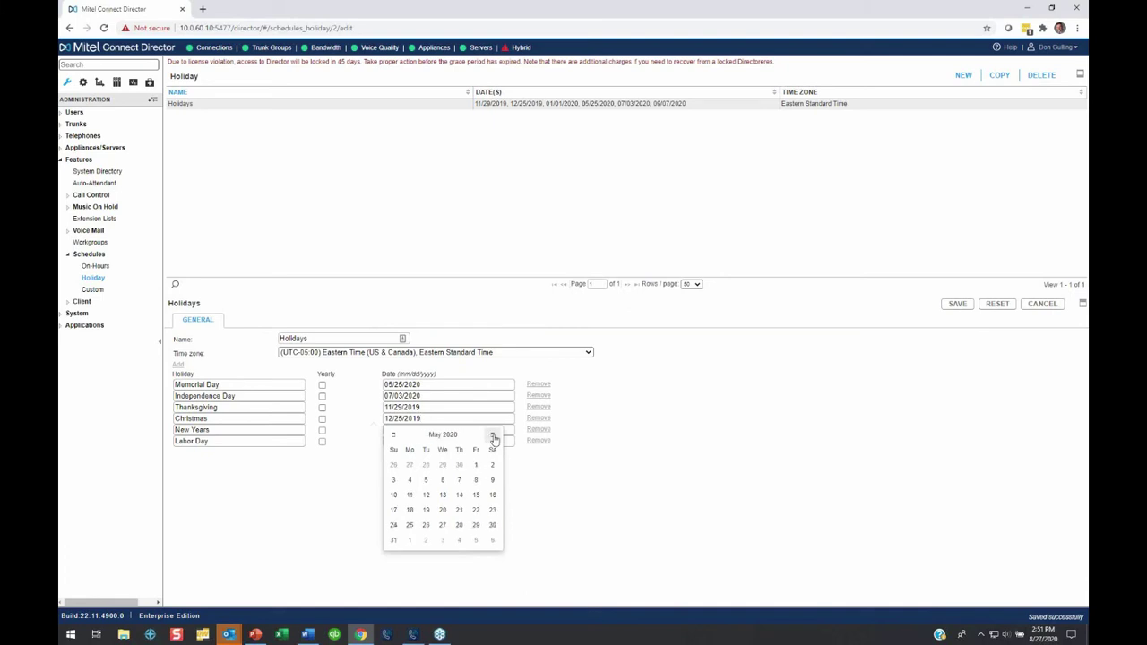
left_click(494, 436)
left_click(493, 436)
left_click(494, 437)
left_click(494, 436)
left_click(494, 436)
left_click(494, 436)
left_click(493, 436)
left_click(494, 436)
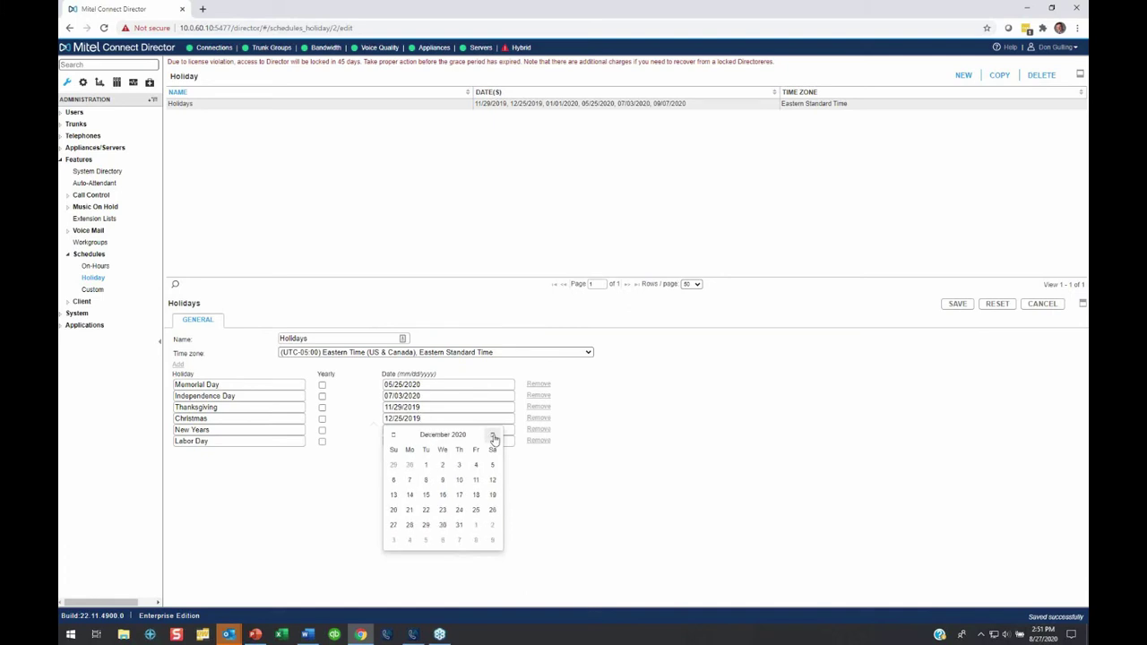
left_click(477, 510)
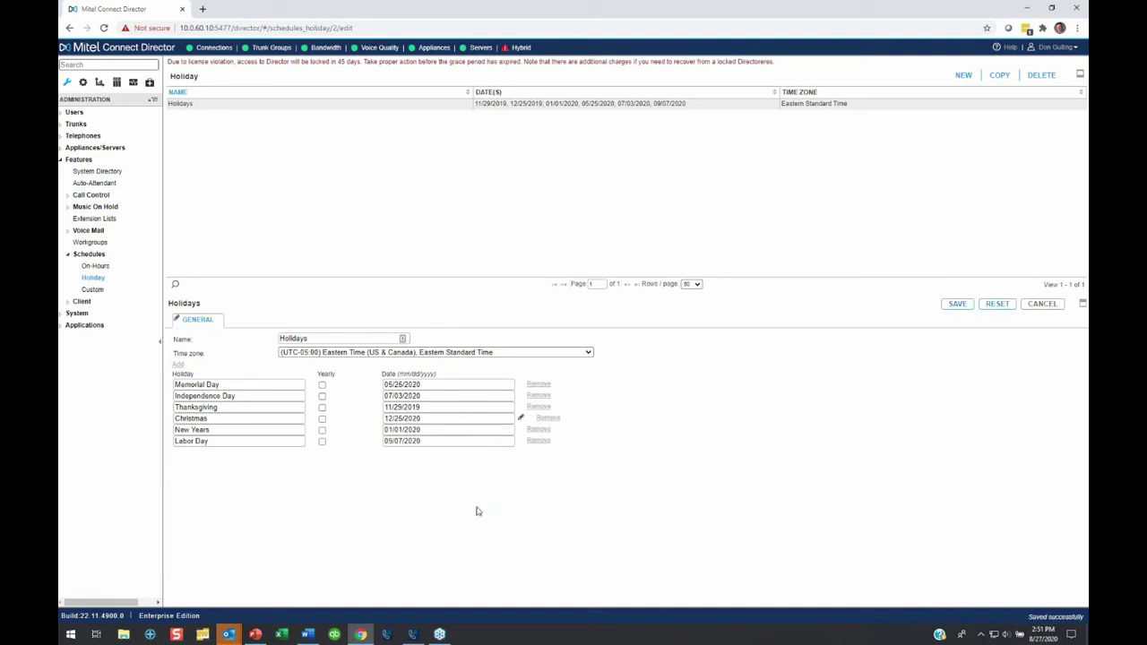
Save the Christmas change, pick November 19, 2020 for Thanksgiving, then switch to Outlook
left_click(957, 307)
left_click(467, 408)
left_click(493, 423)
left_click(493, 423)
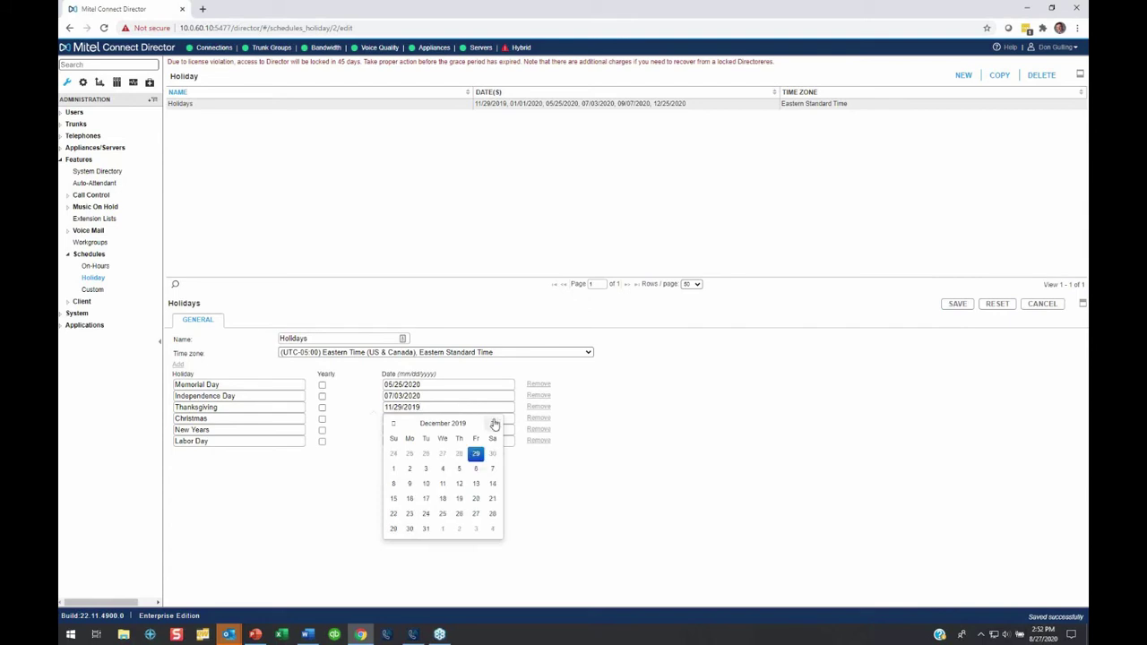
left_click(493, 423)
left_click(492, 423)
left_click(493, 423)
left_click(492, 423)
left_click(494, 423)
left_click(493, 423)
left_click(493, 423)
left_click(493, 423)
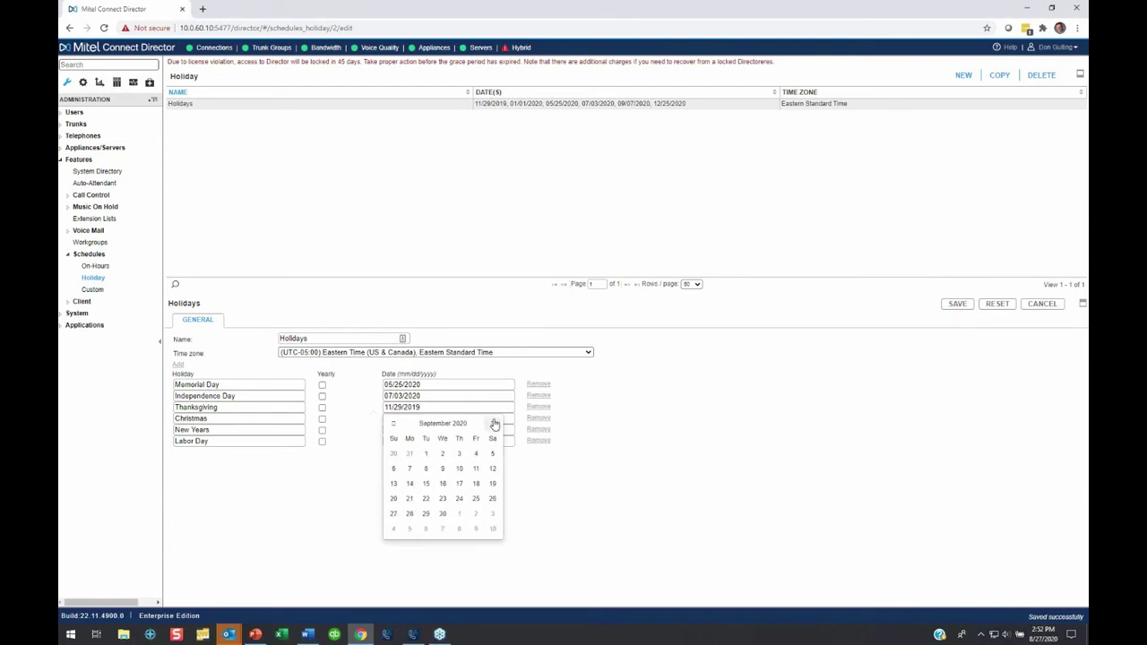
left_click(494, 423)
left_click(493, 423)
left_click(494, 423)
left_click(394, 425)
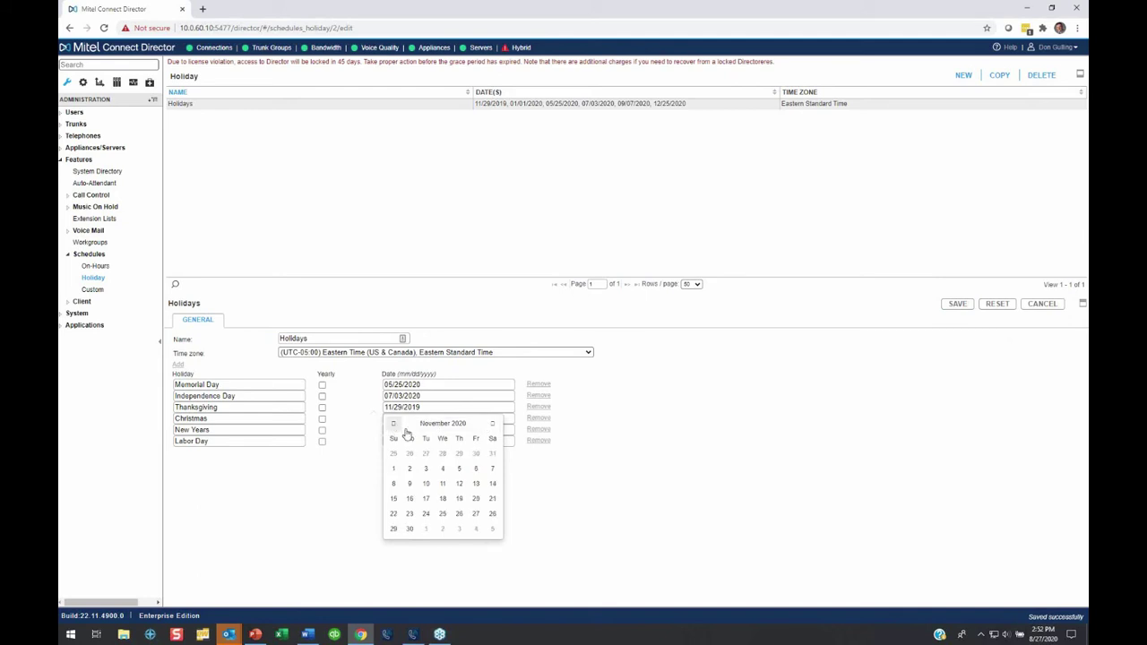
left_click(459, 499)
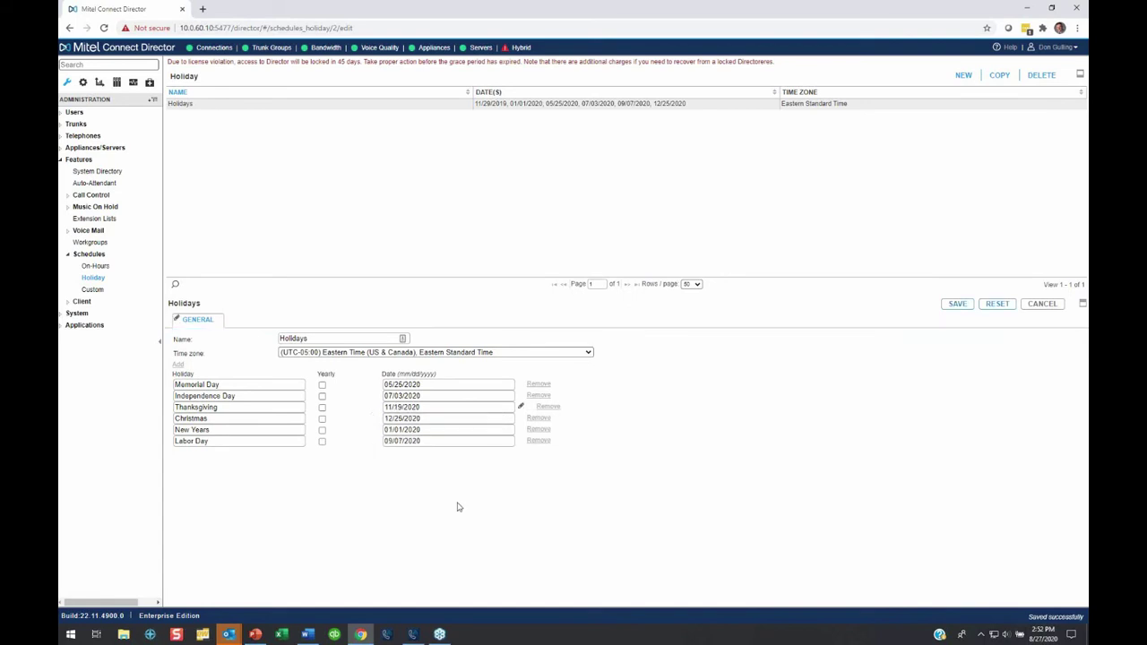
left_click(229, 633)
left_click(186, 612)
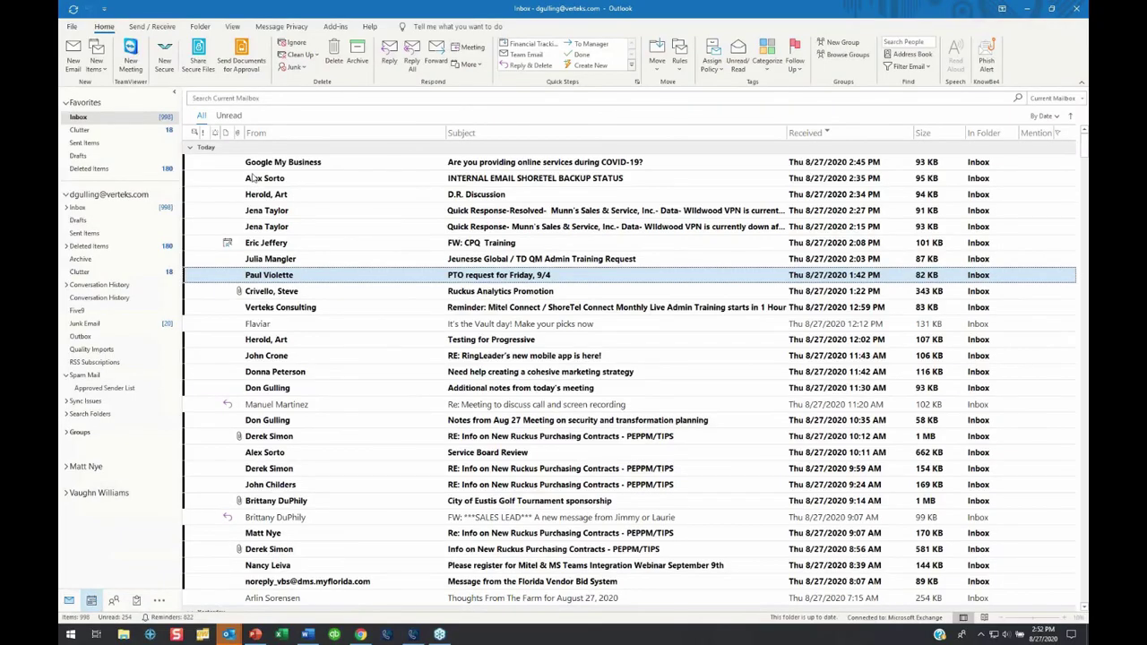
left_click(91, 601)
left_click(159, 104)
left_click(158, 104)
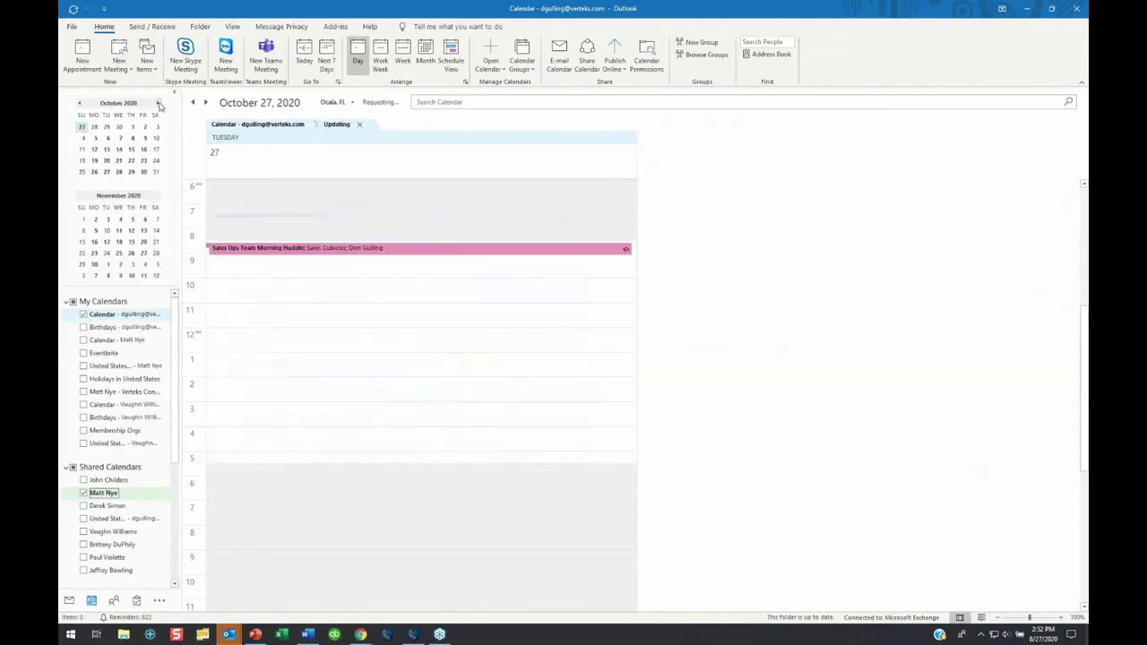
left_click(132, 244)
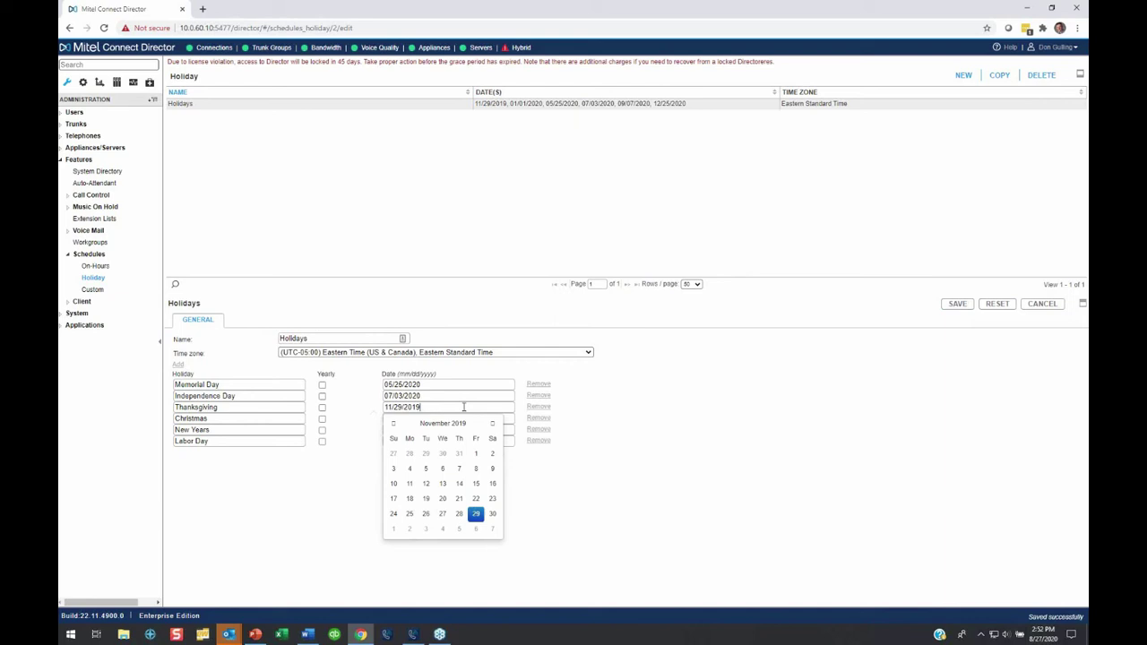
Replace Thanksgiving's date with 11/19/2020 in the Holidays schedule
key("ctrl+a")
type("11/19/2020")
key("Tab")
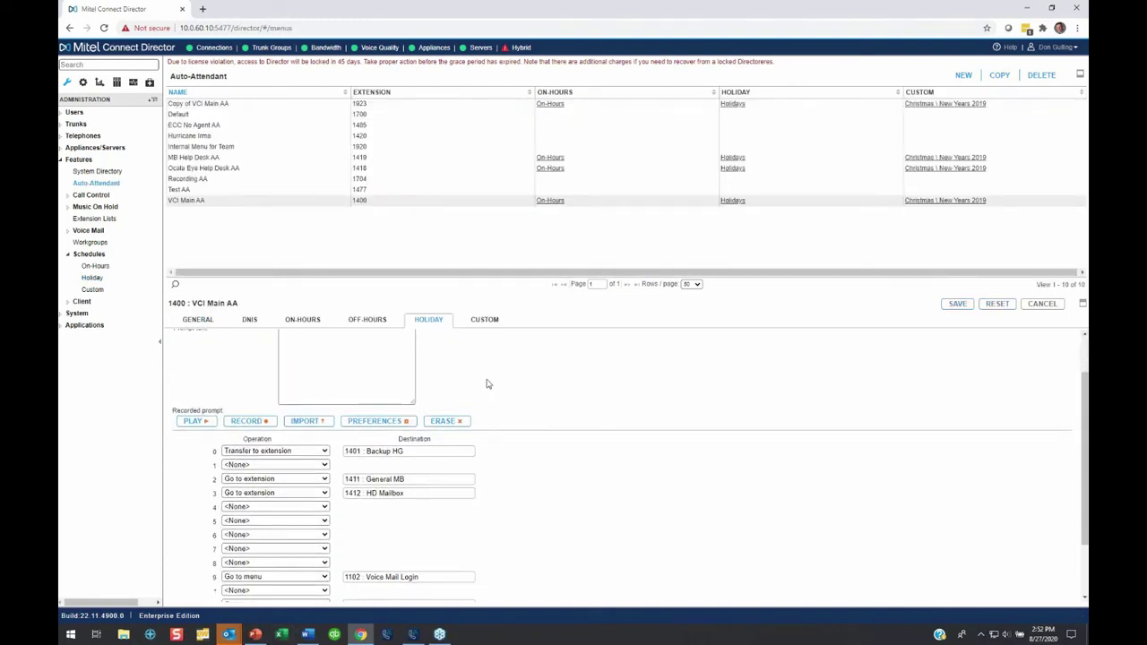
Play the holiday greeting by phone, then set Thanksgiving to November 26, 2020
left_click(196, 421)
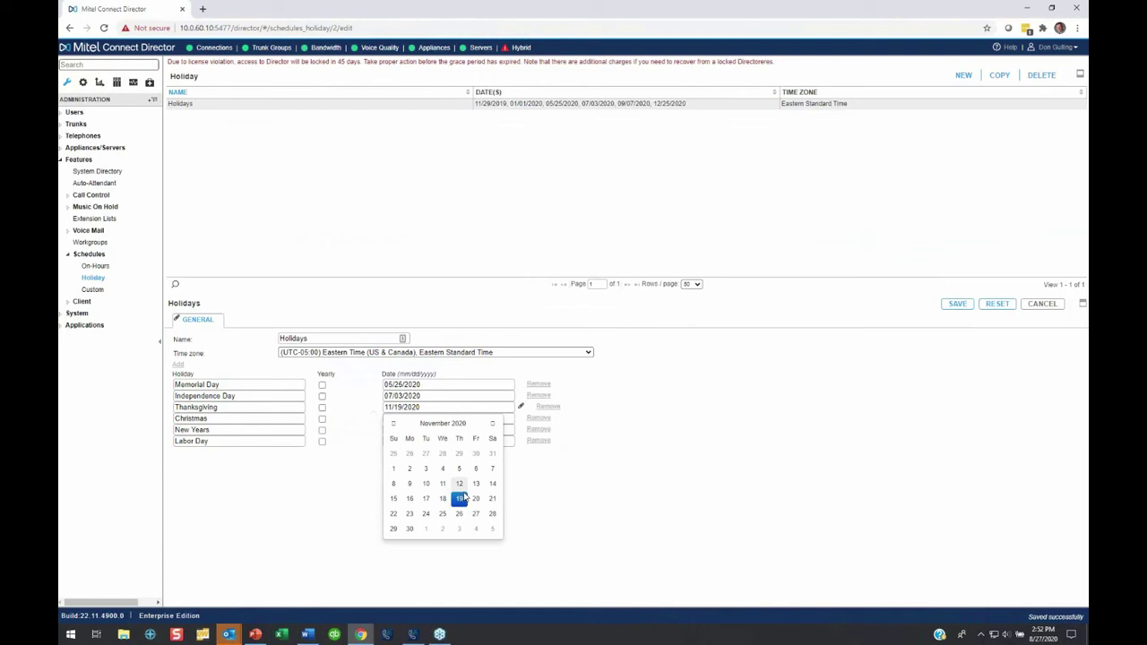
left_click(459, 513)
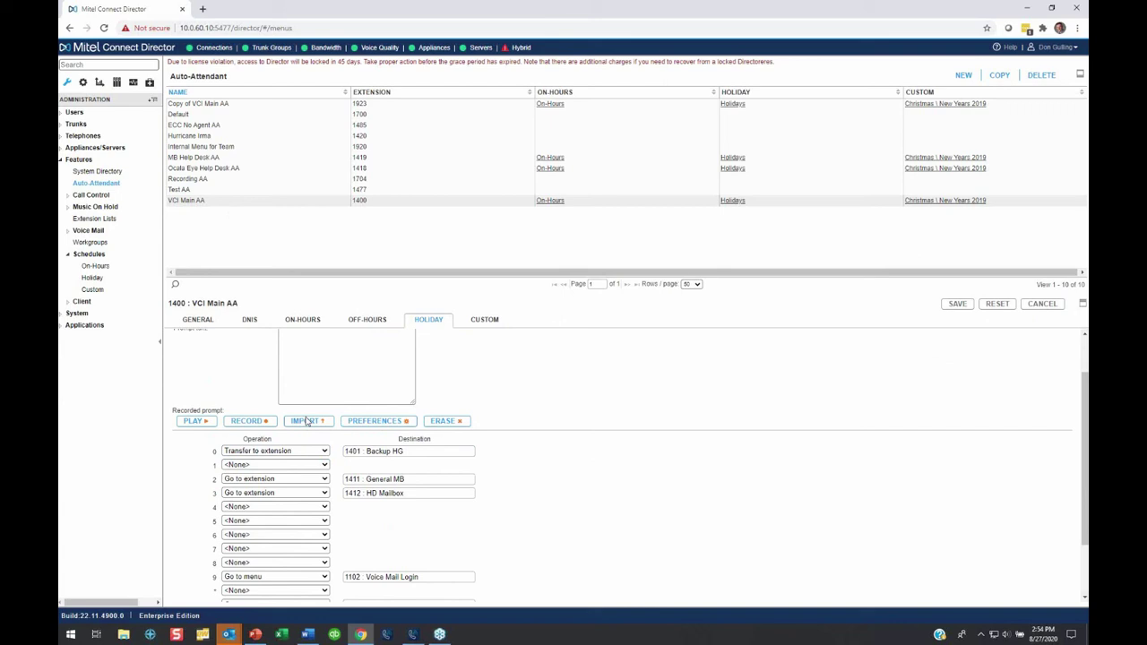
Start a phone recording of a new VCI Main AA holiday greeting
scroll(306, 421, "up", 1)
scroll(306, 421, "down", 1)
left_click(249, 421)
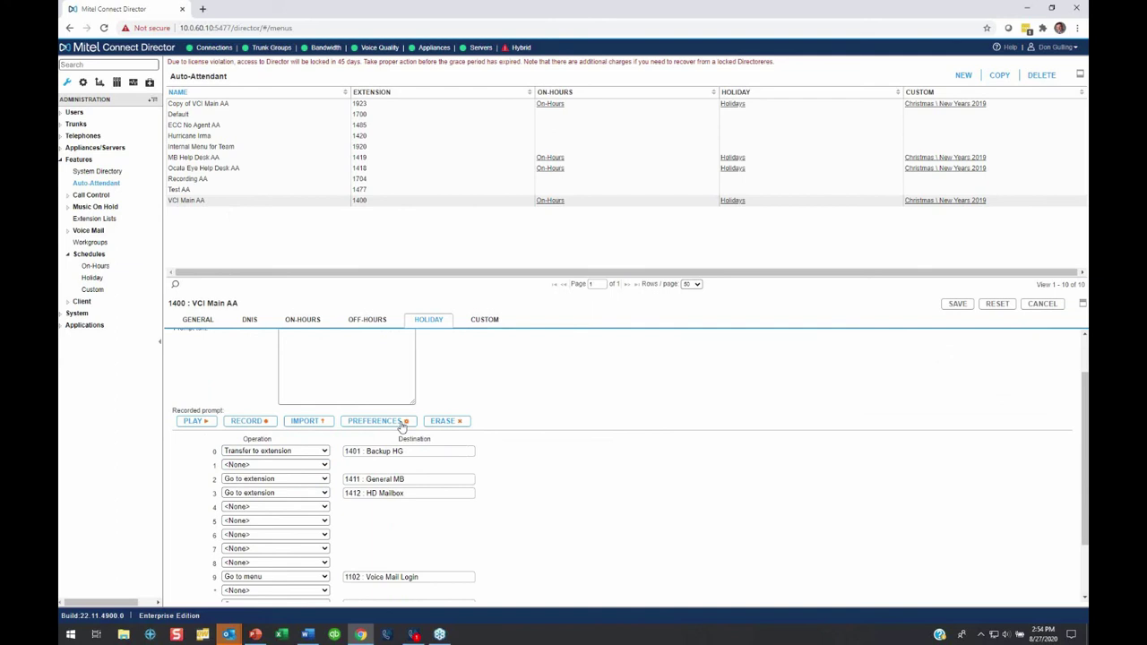
scroll(618, 430, "down", 2)
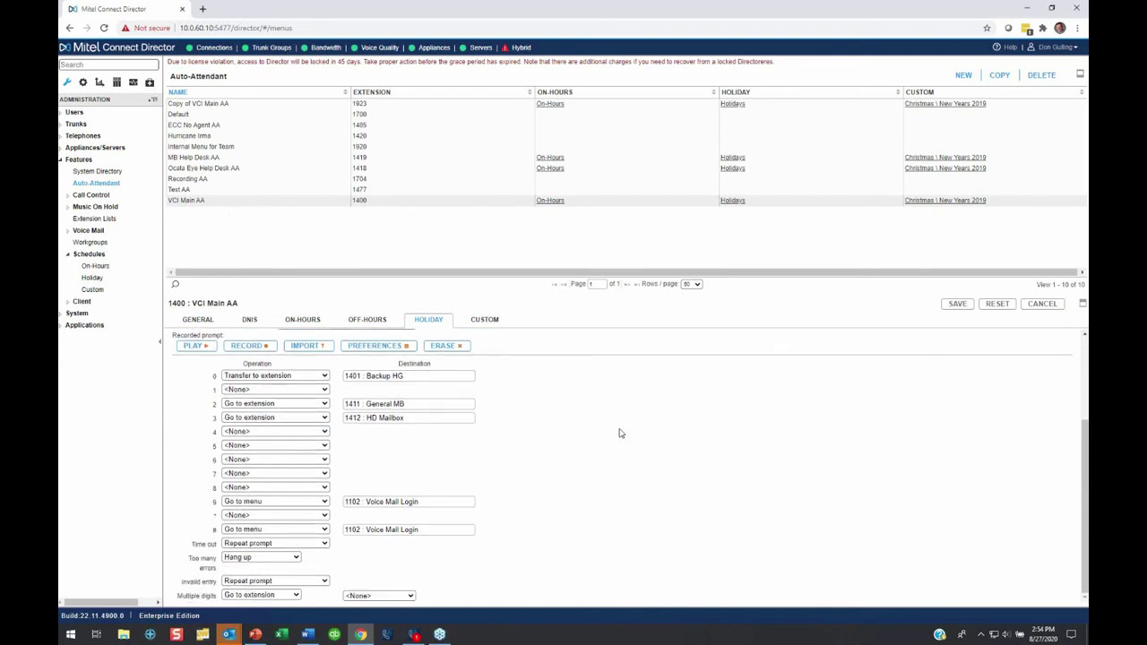
scroll(619, 433, "up", 4)
scroll(617, 432, "down", 1)
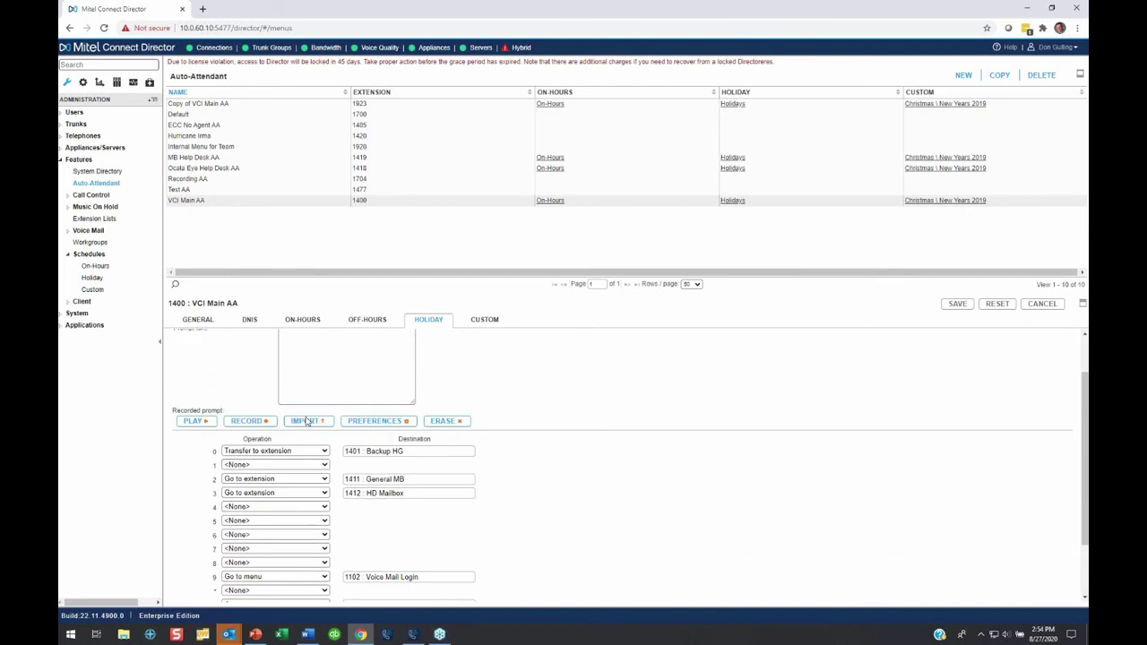
Open Test AA, enter 14590 as the recording extension, then cancel without saving
left_click(277, 193)
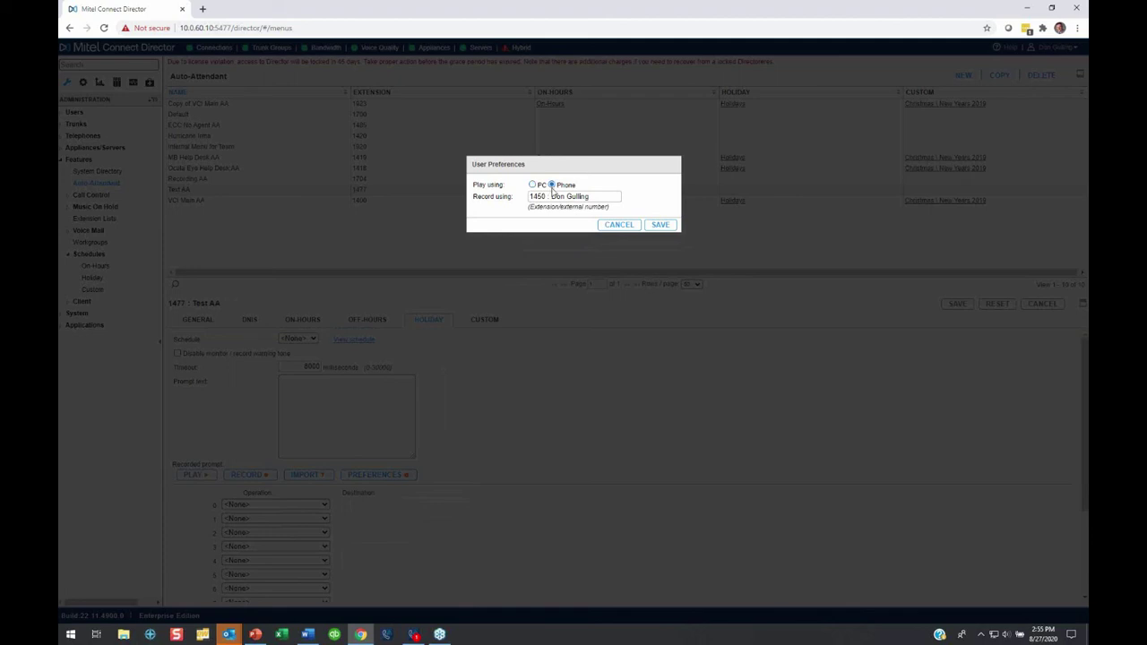
left_click_drag(596, 196, 490, 201)
type("1459")
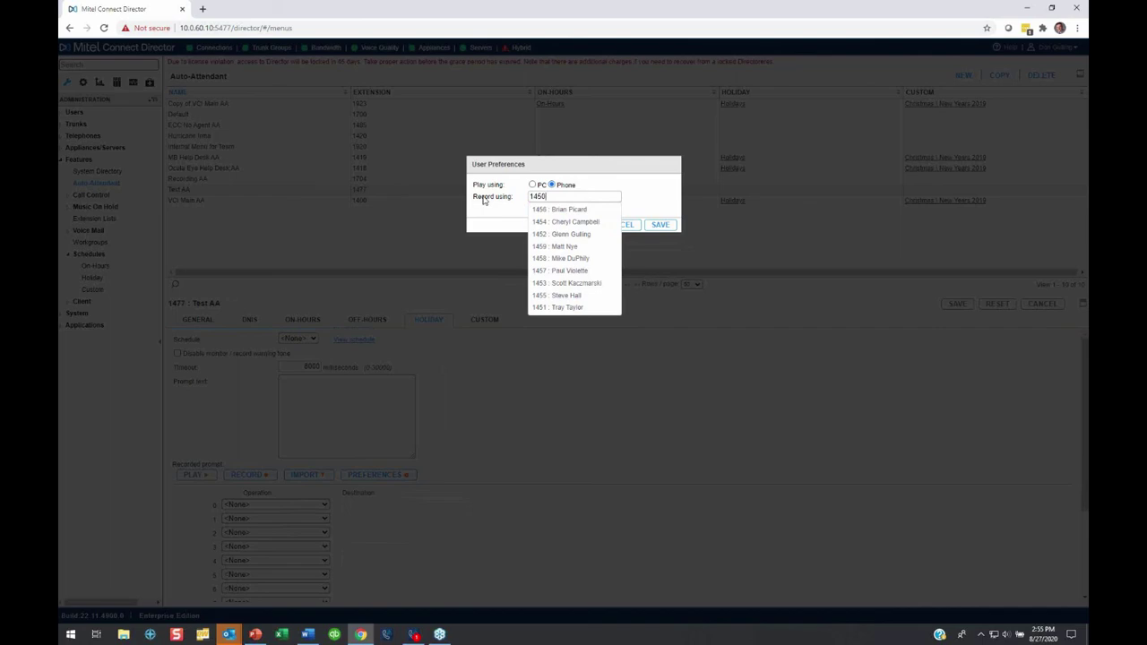
type("0")
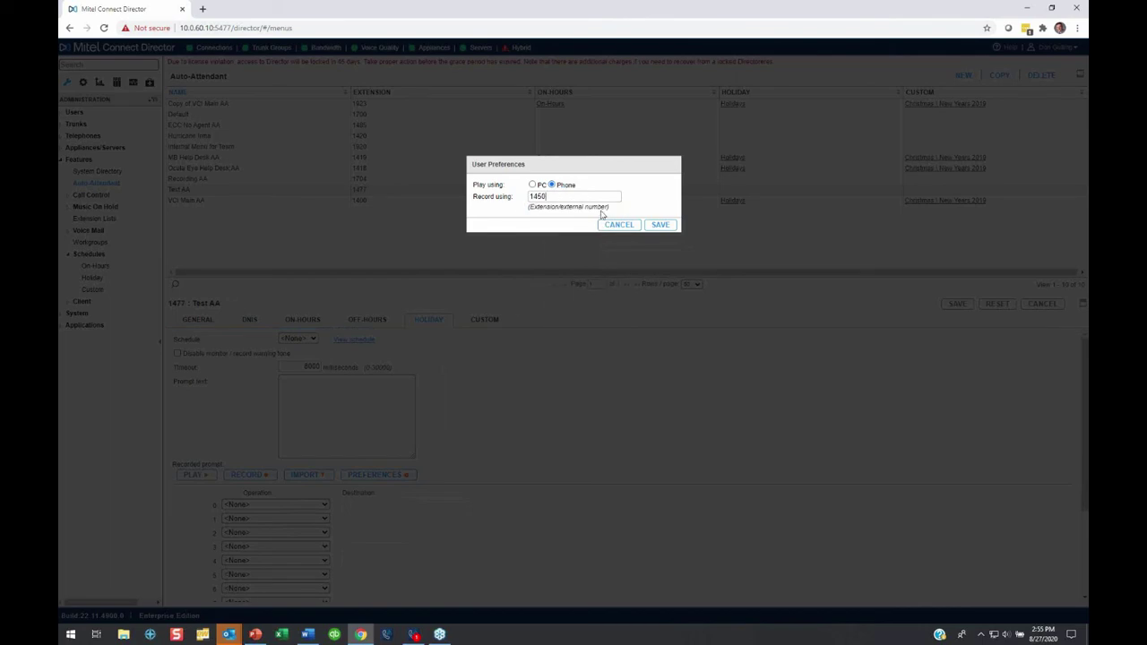
left_click(630, 227)
left_click(618, 225)
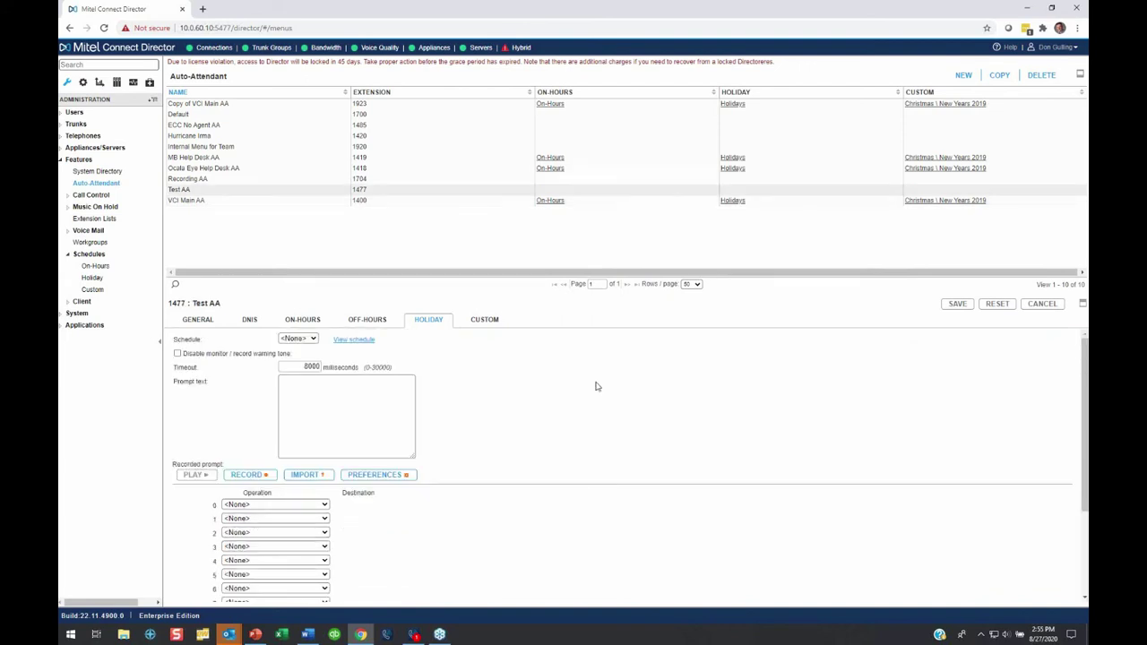
Open VCI Main AA, view its holiday schedule, and return to the auto-attendant list
left_click(250, 201)
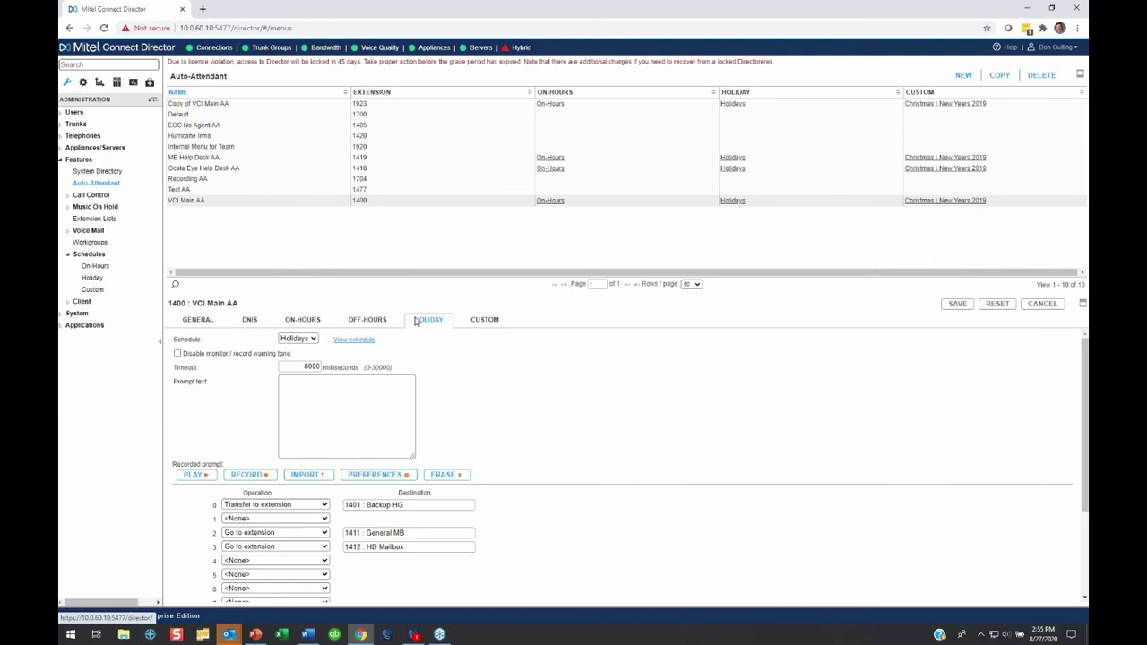
left_click(354, 340)
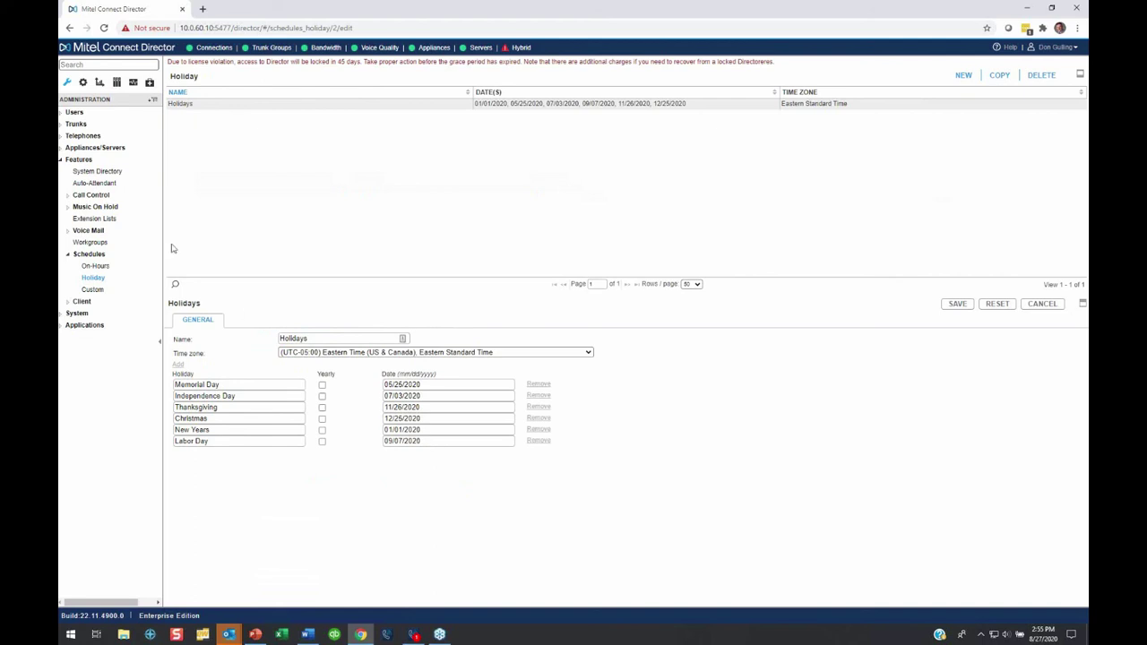
left_click(110, 185)
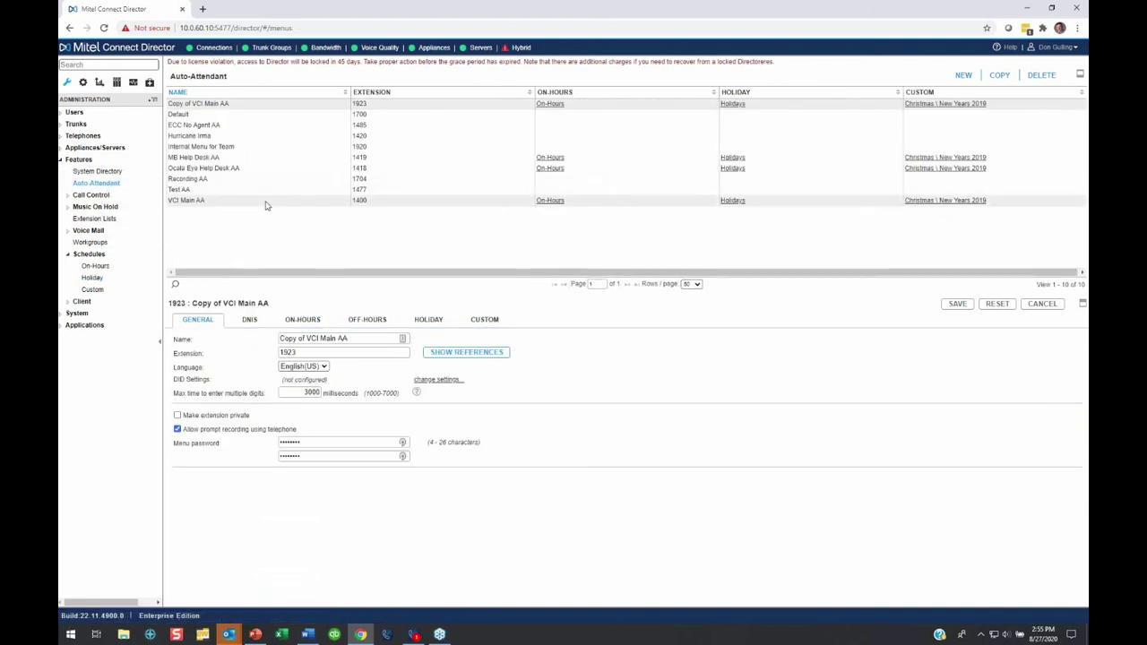
On the Holiday tab, try greeting playback and correct the recording extension to 1450
left_click(425, 322)
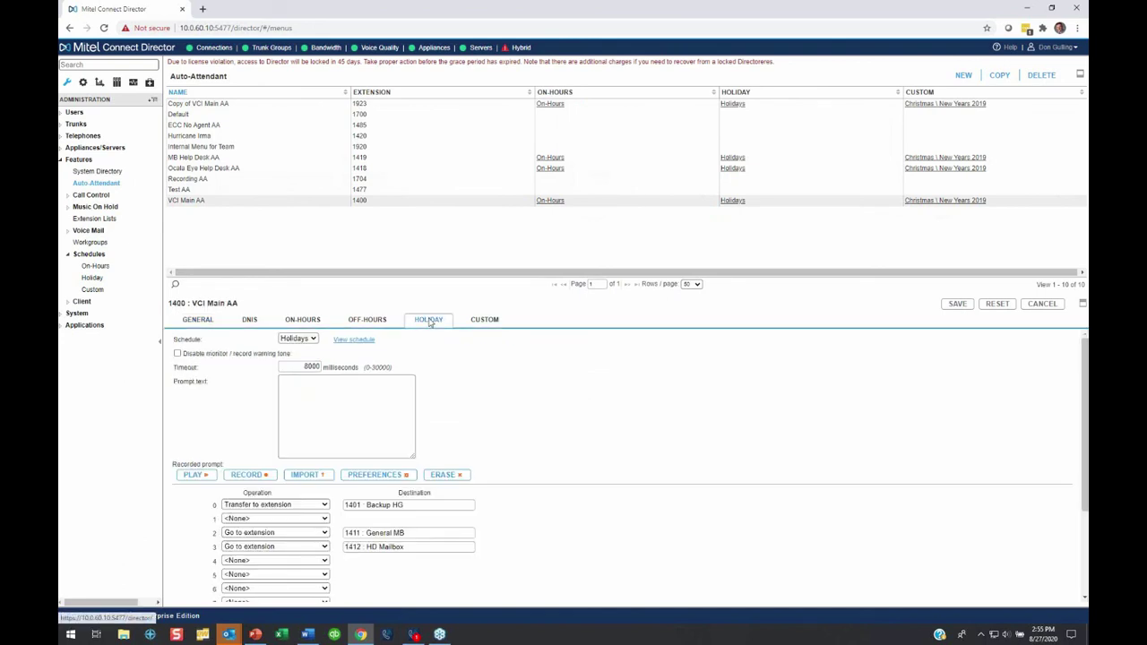
left_click(204, 479)
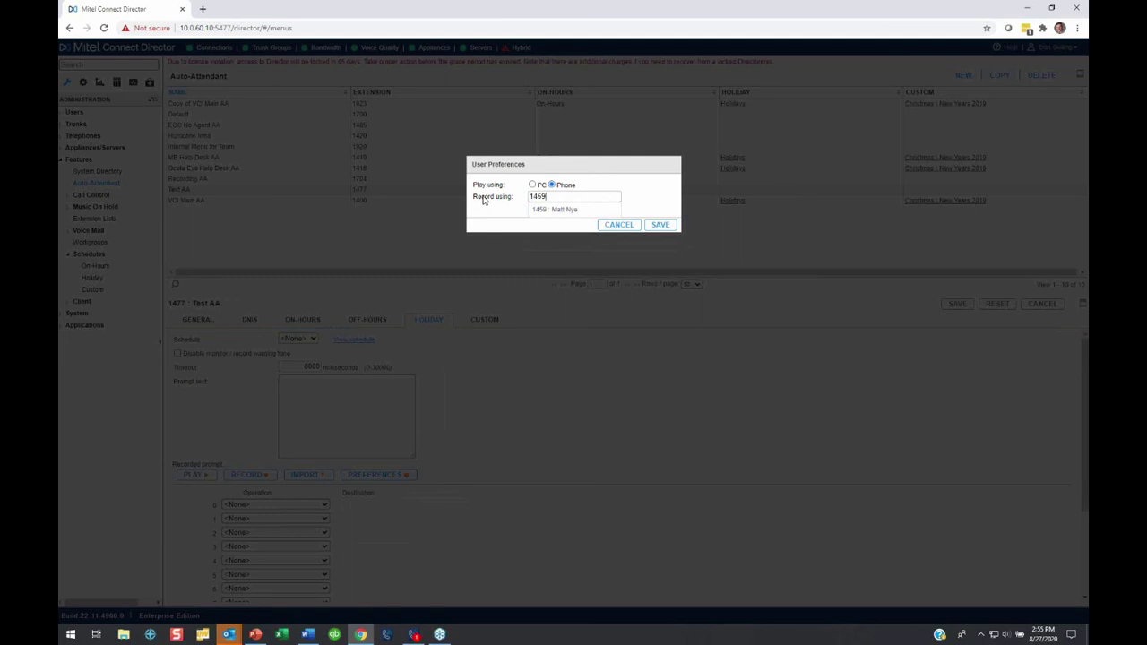
key("BackSpace")
type("0")
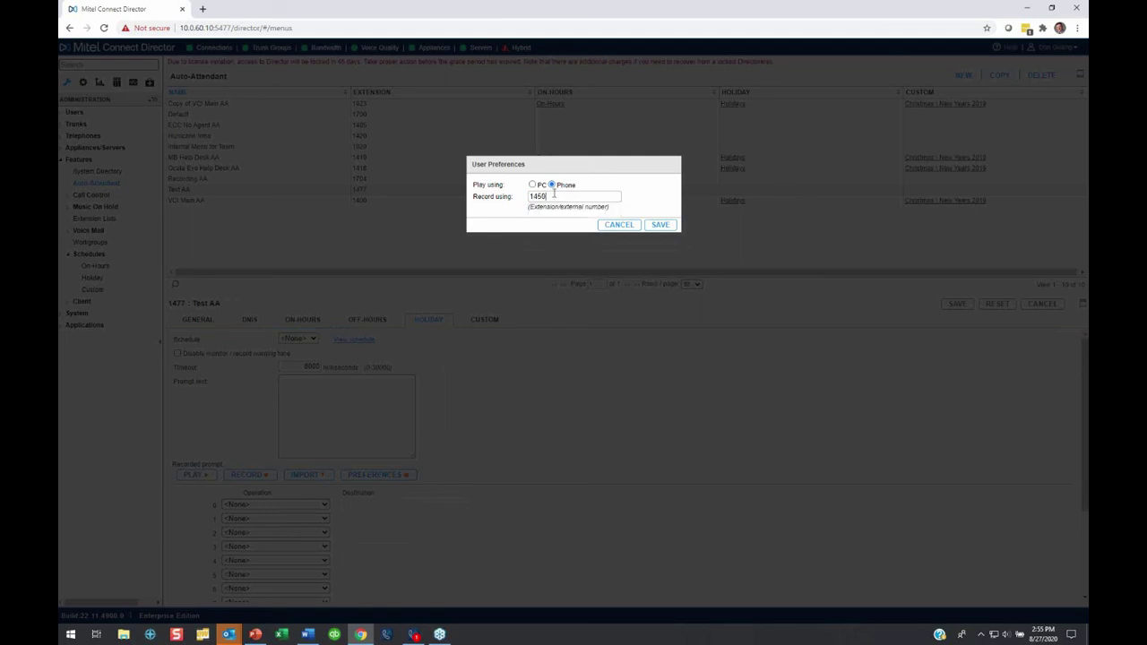